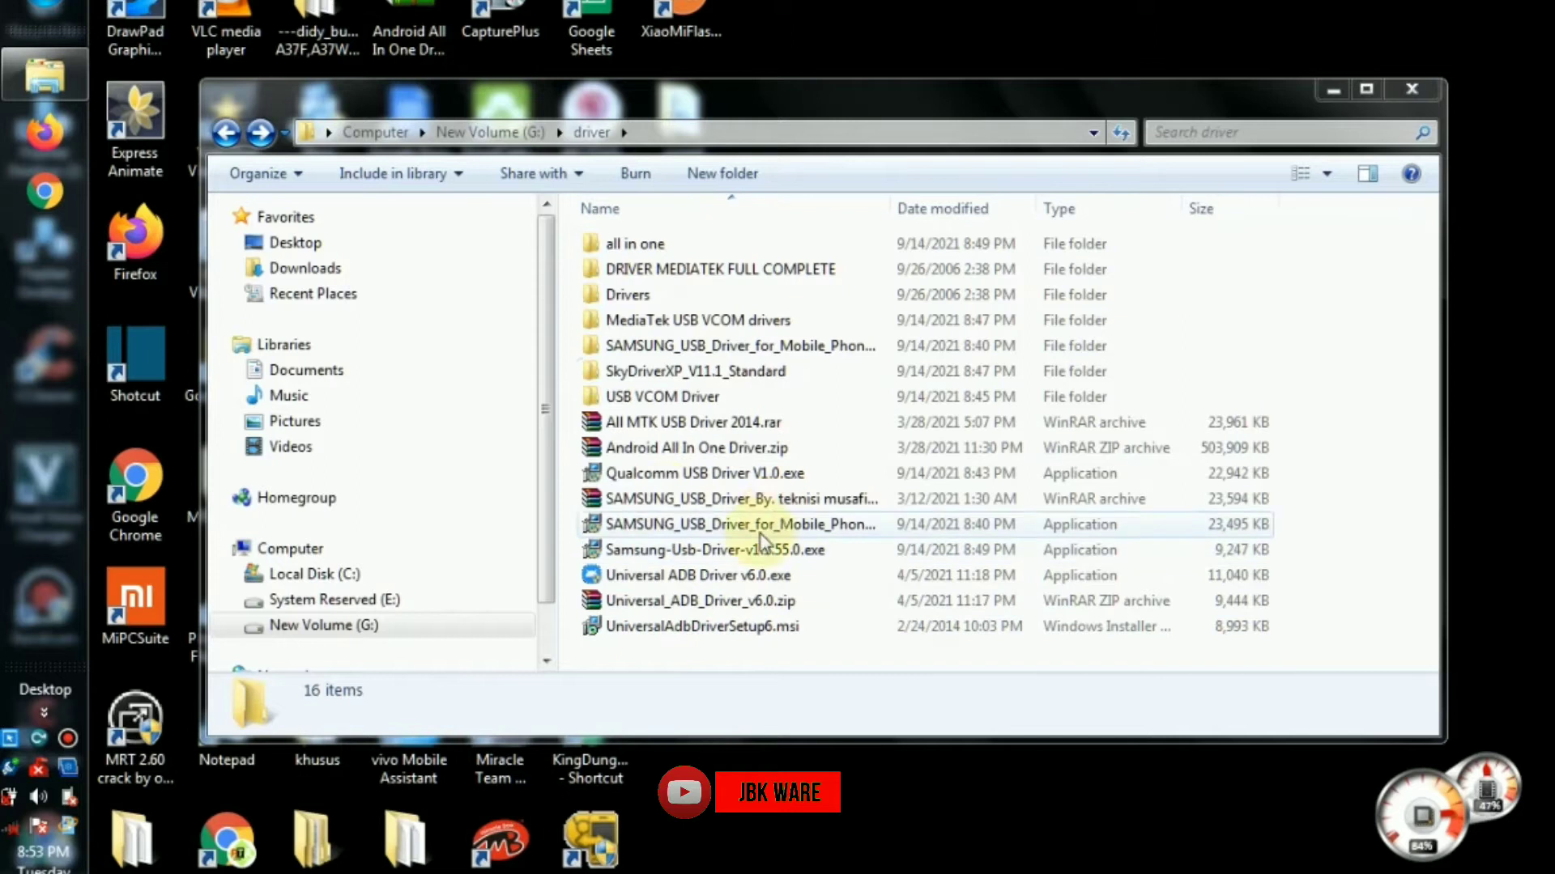
pyautogui.doubleClick(688, 249)
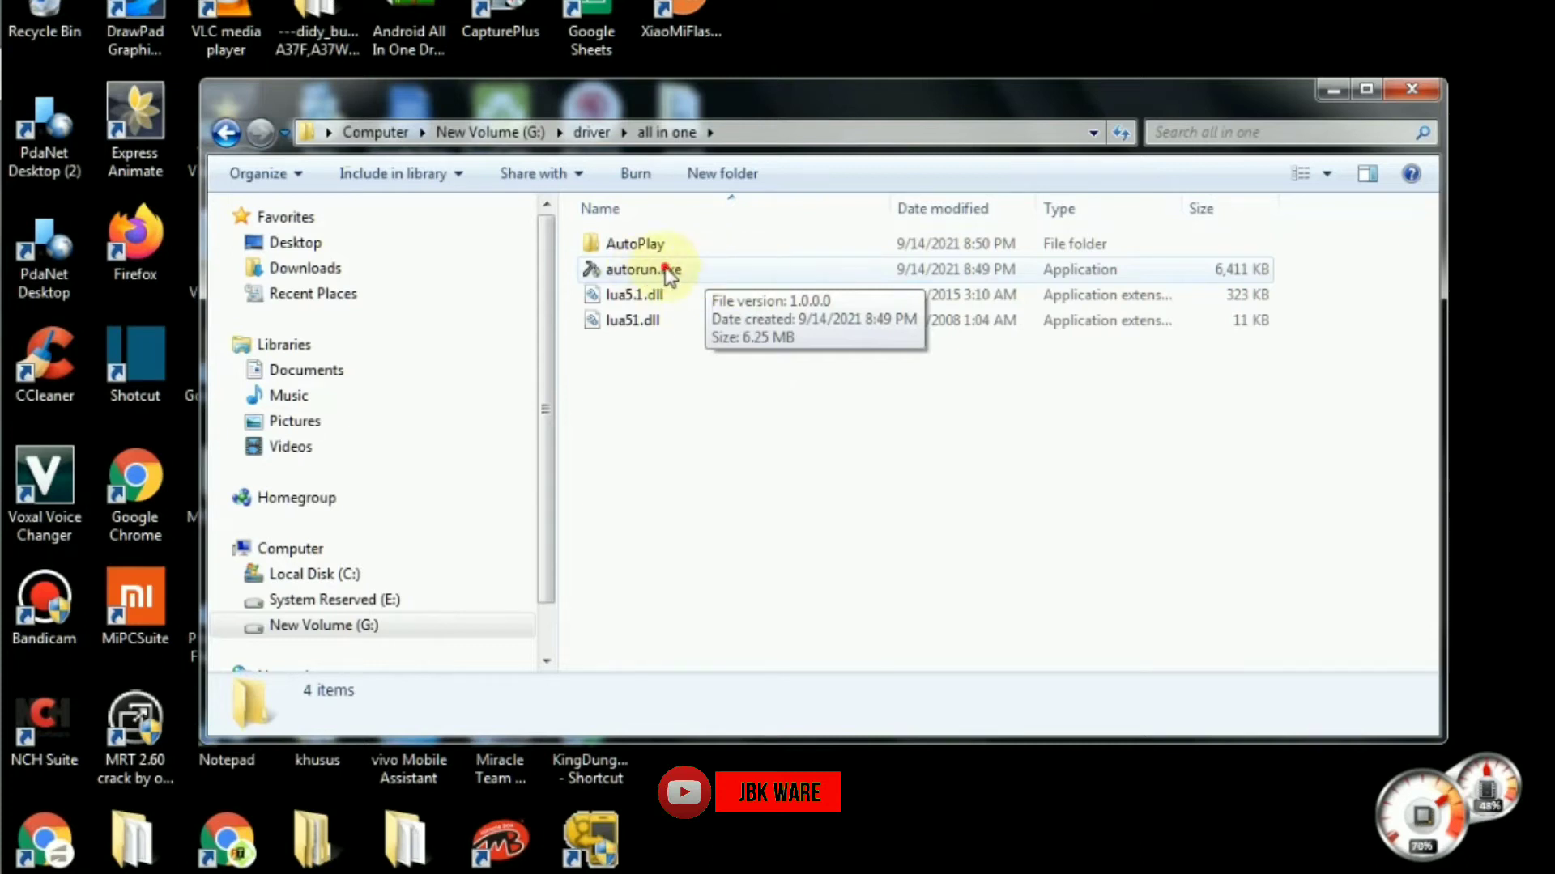
pyautogui.doubleClick(665, 272)
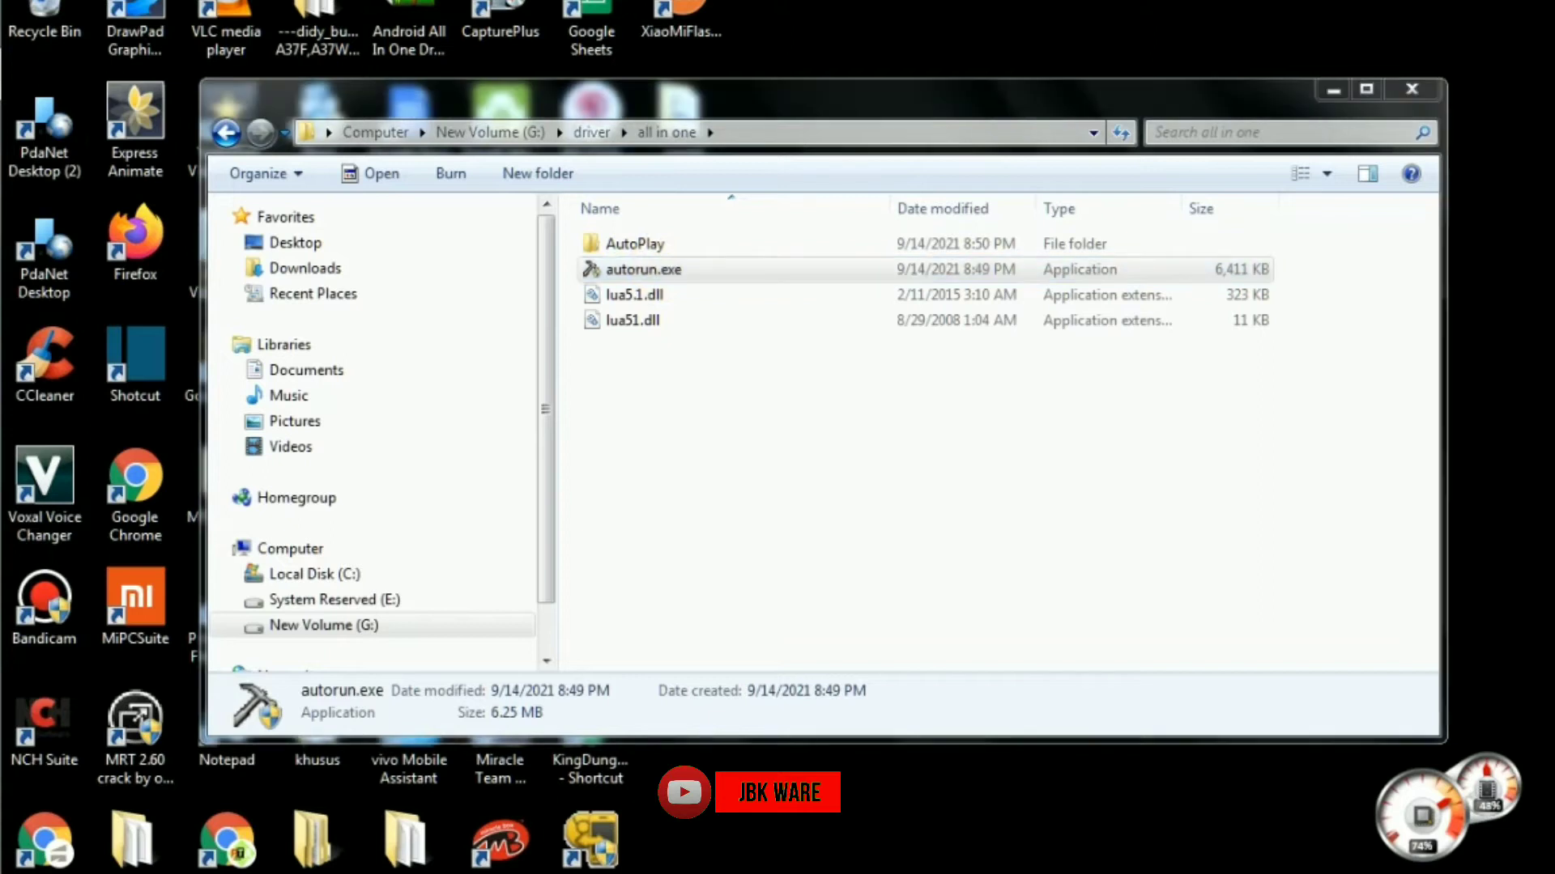
pyautogui.click(888, 461)
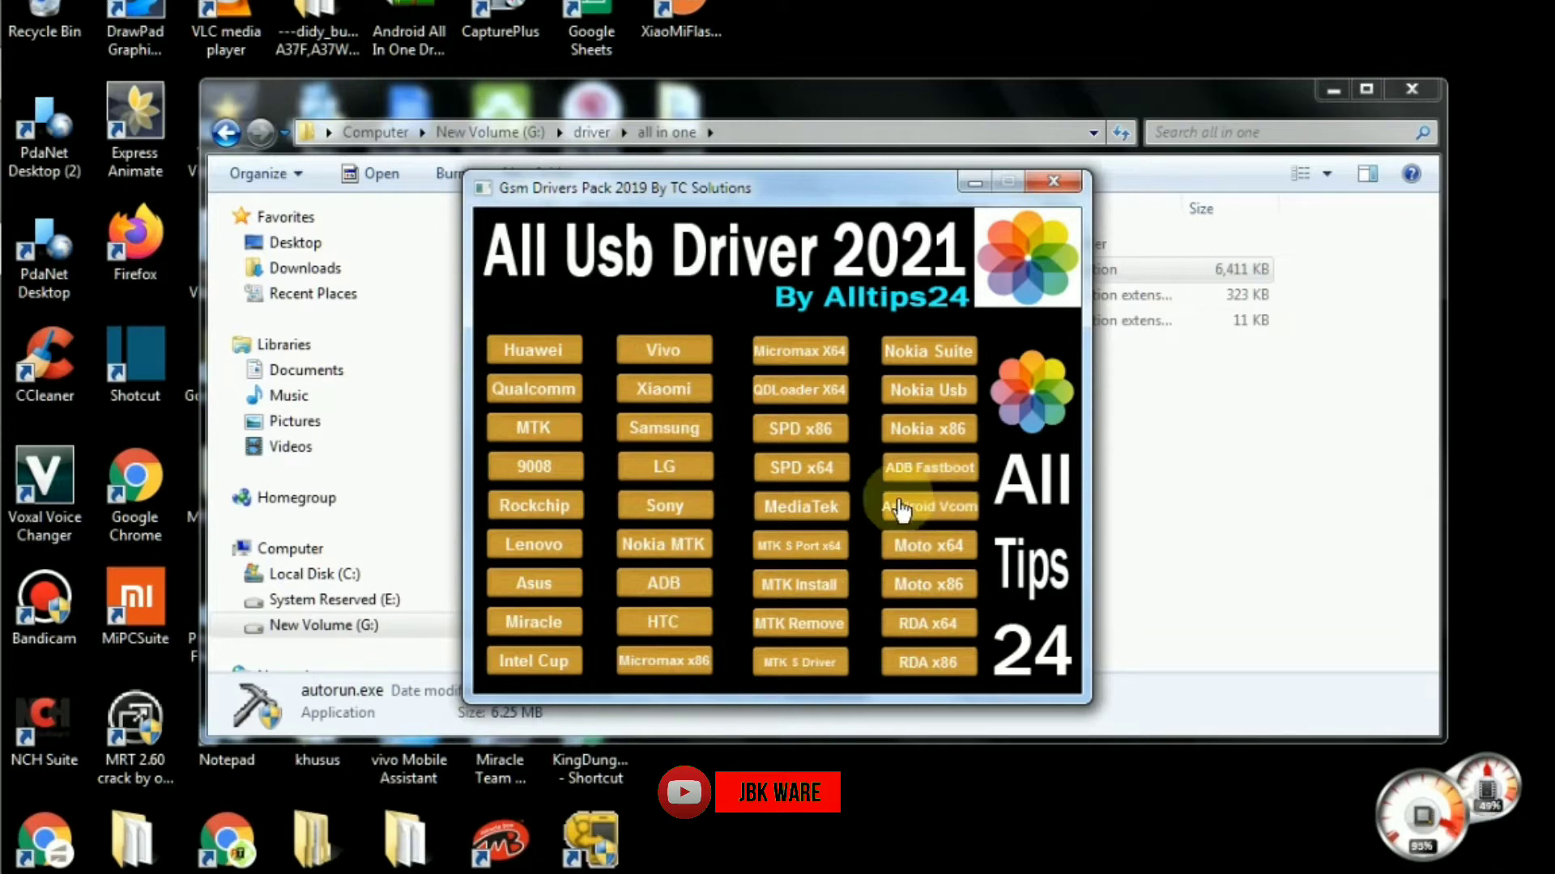
pyautogui.click(907, 469)
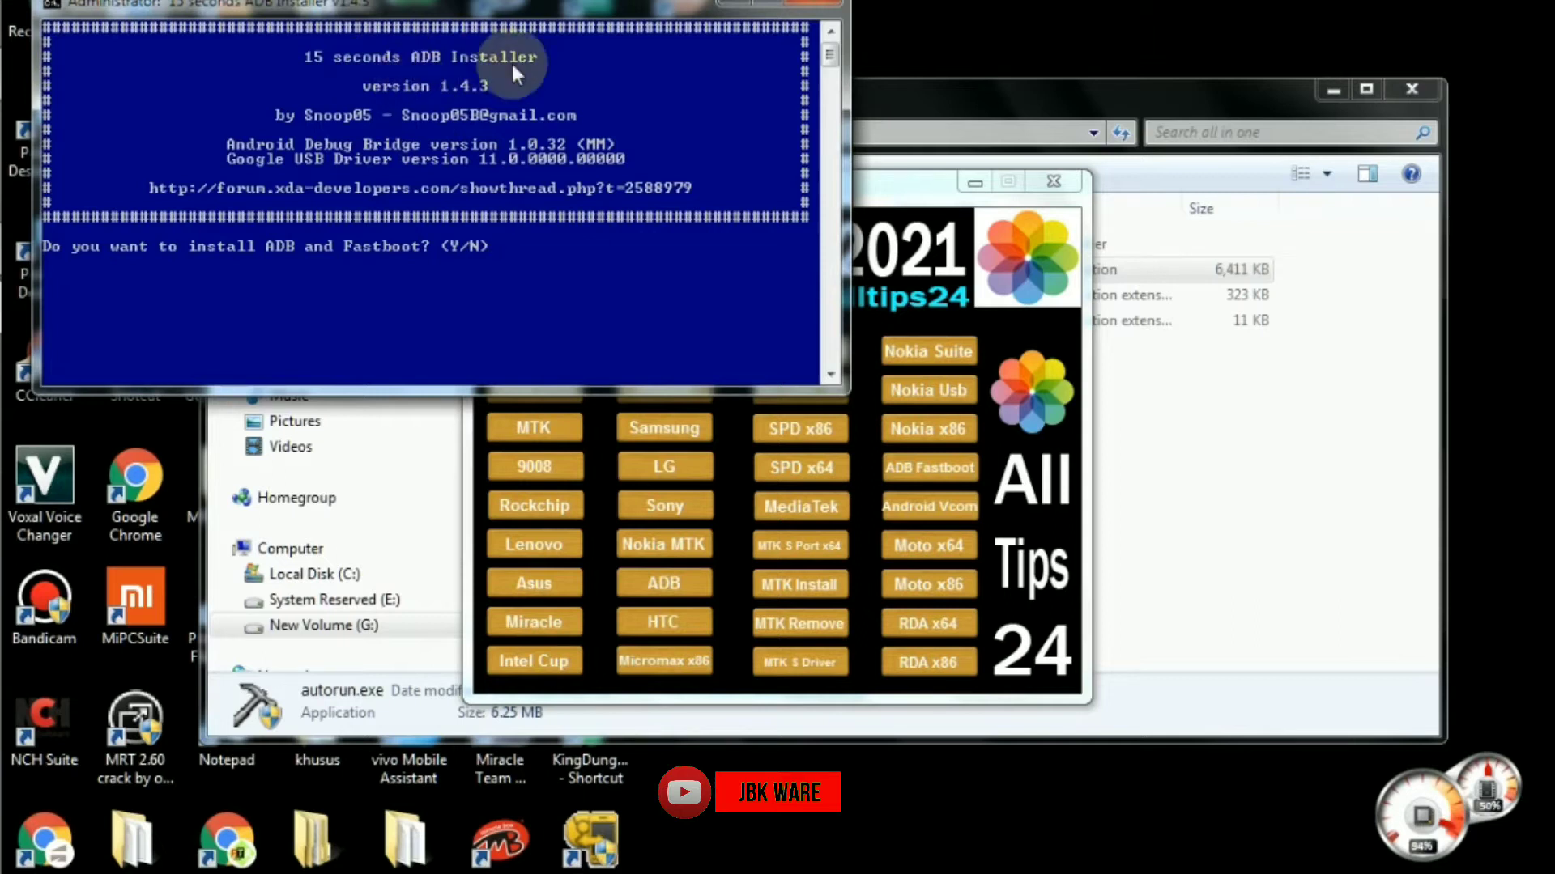
pyautogui.click(828, 4)
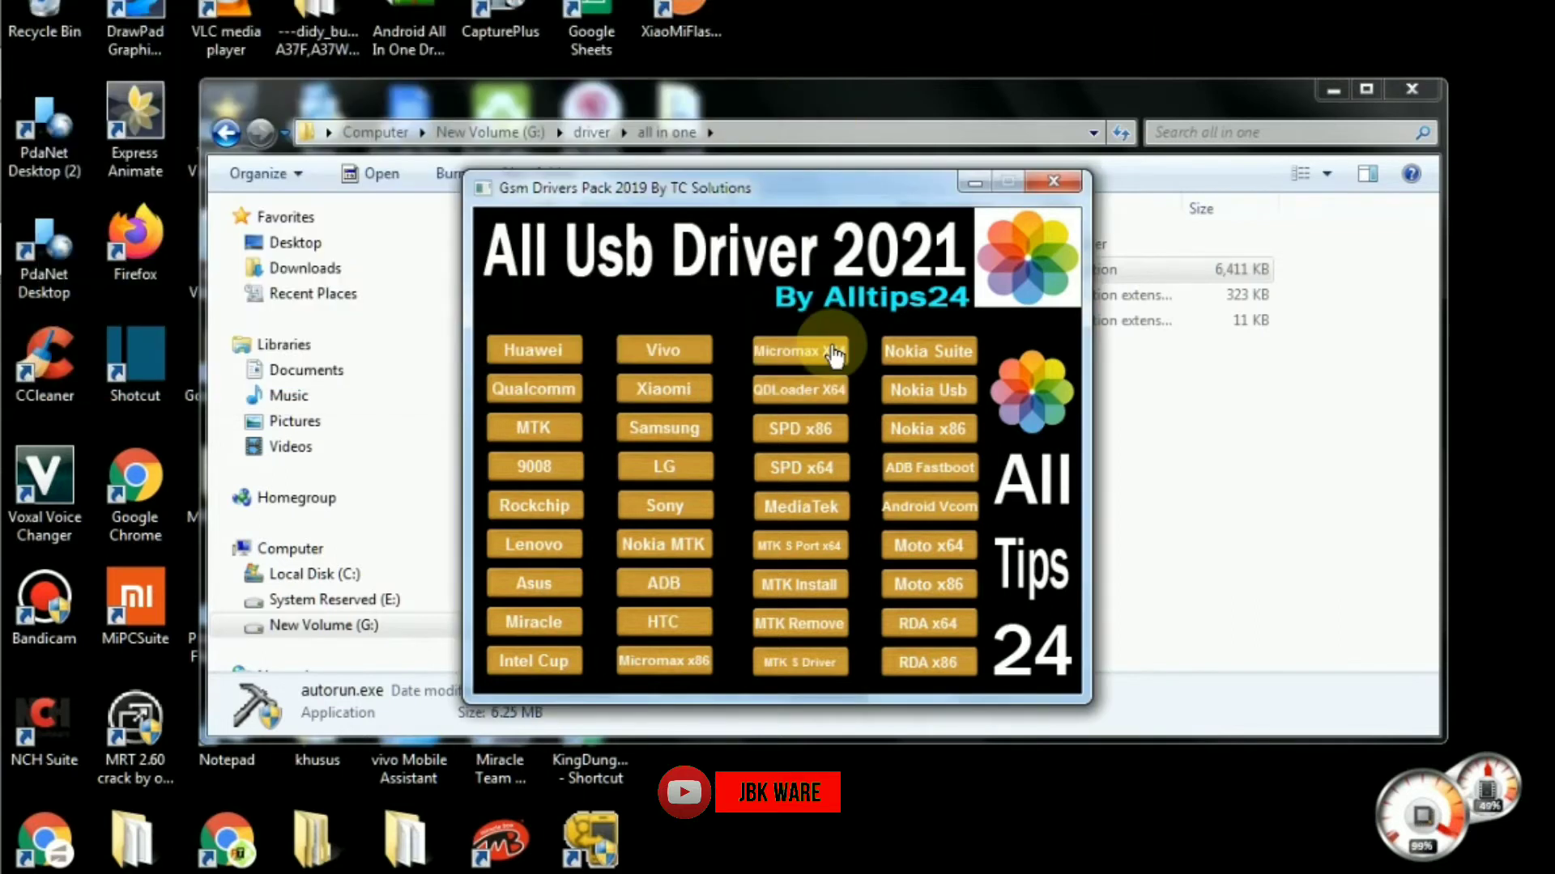
pyautogui.click(802, 510)
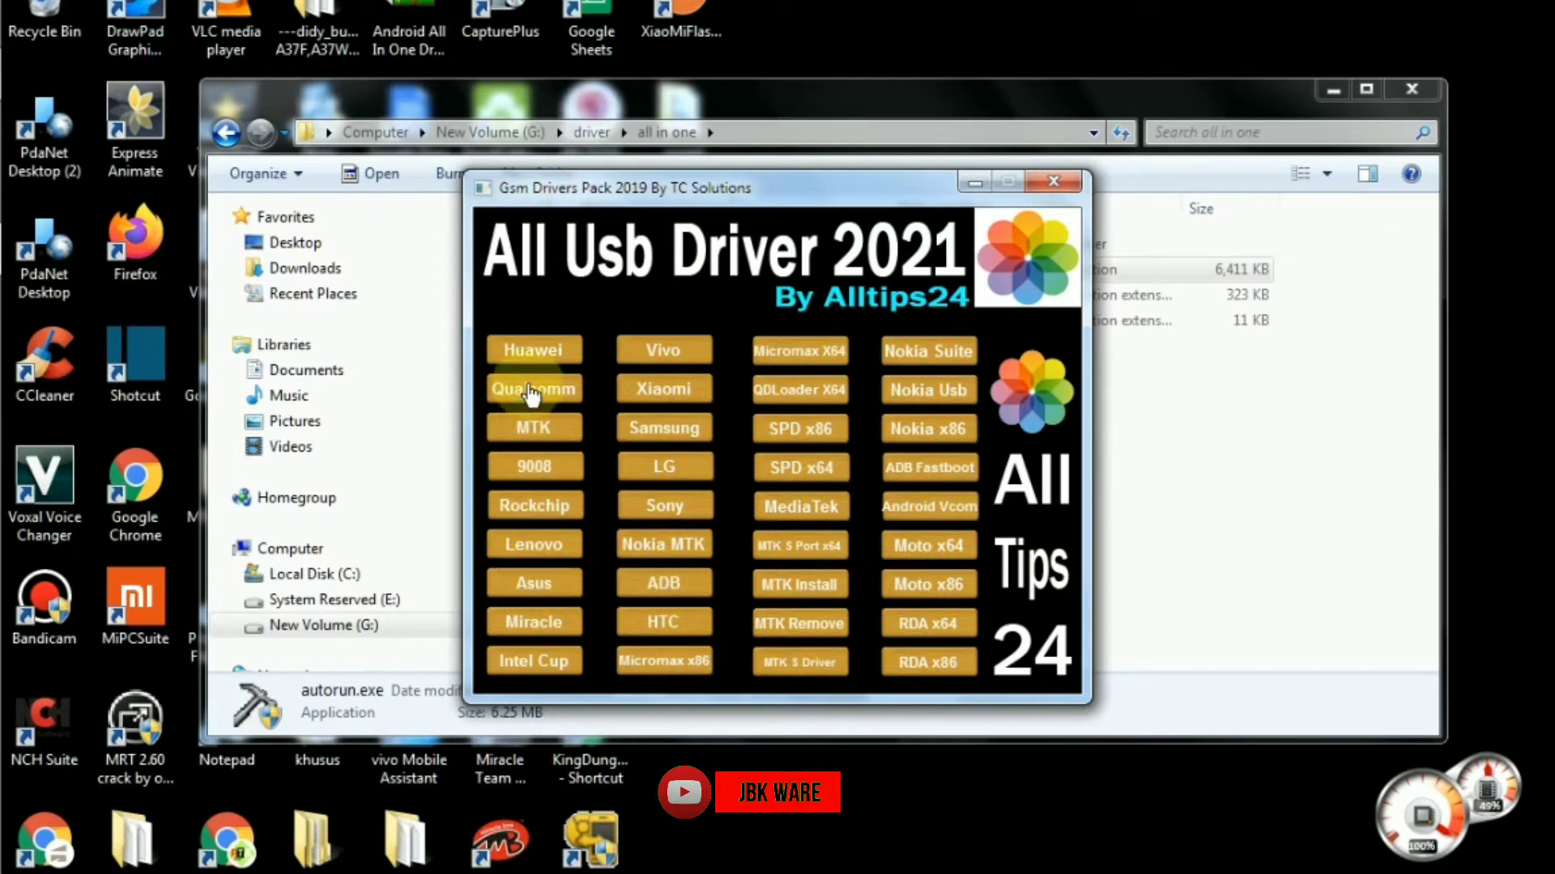
pyautogui.click(1053, 183)
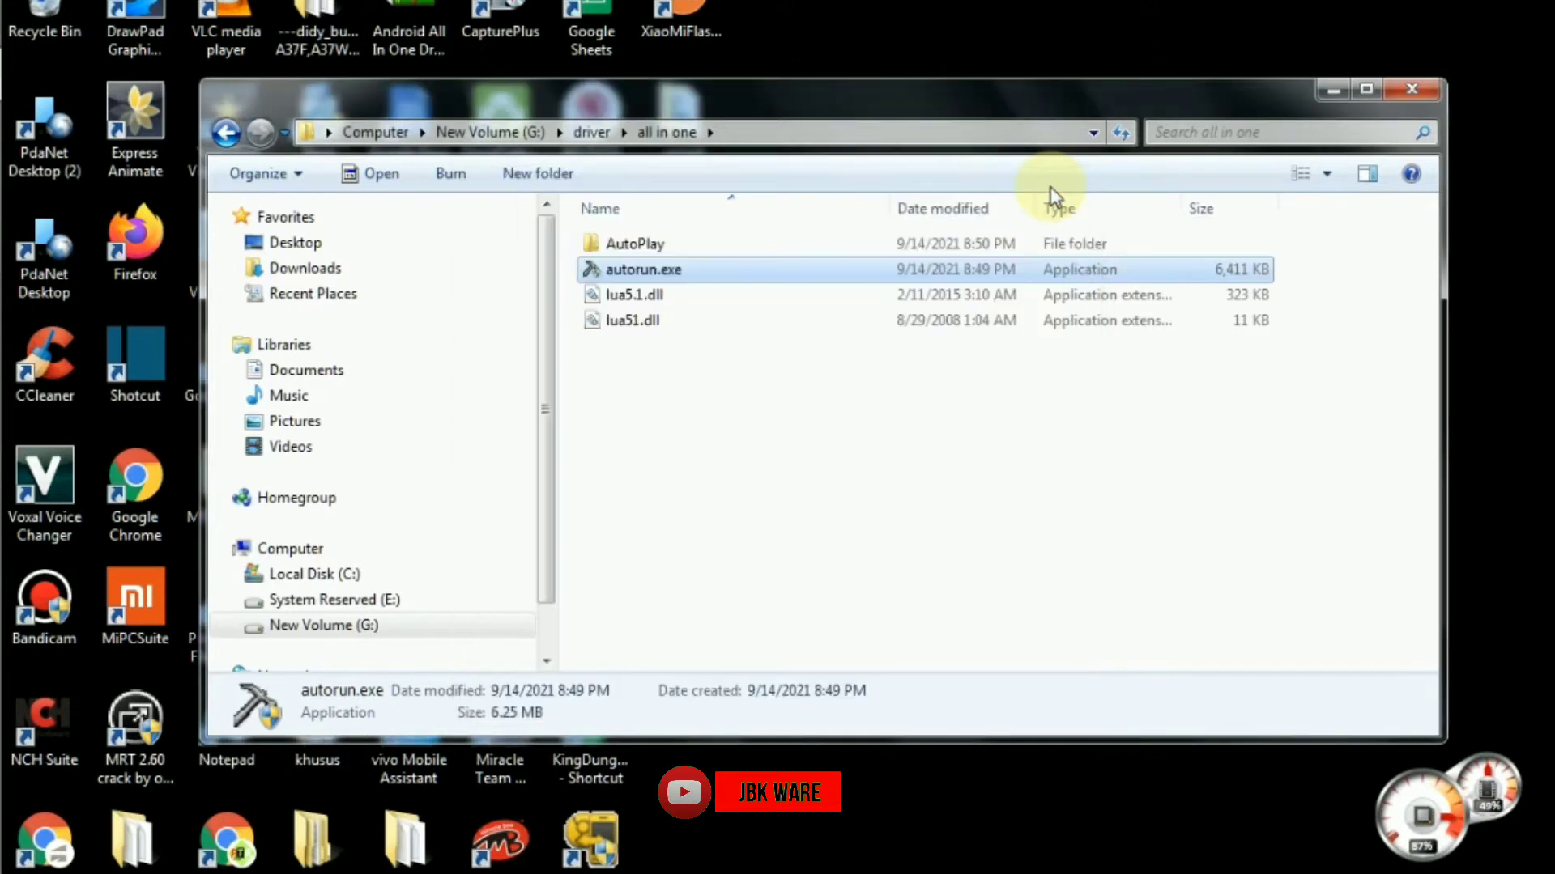
pyautogui.click(227, 146)
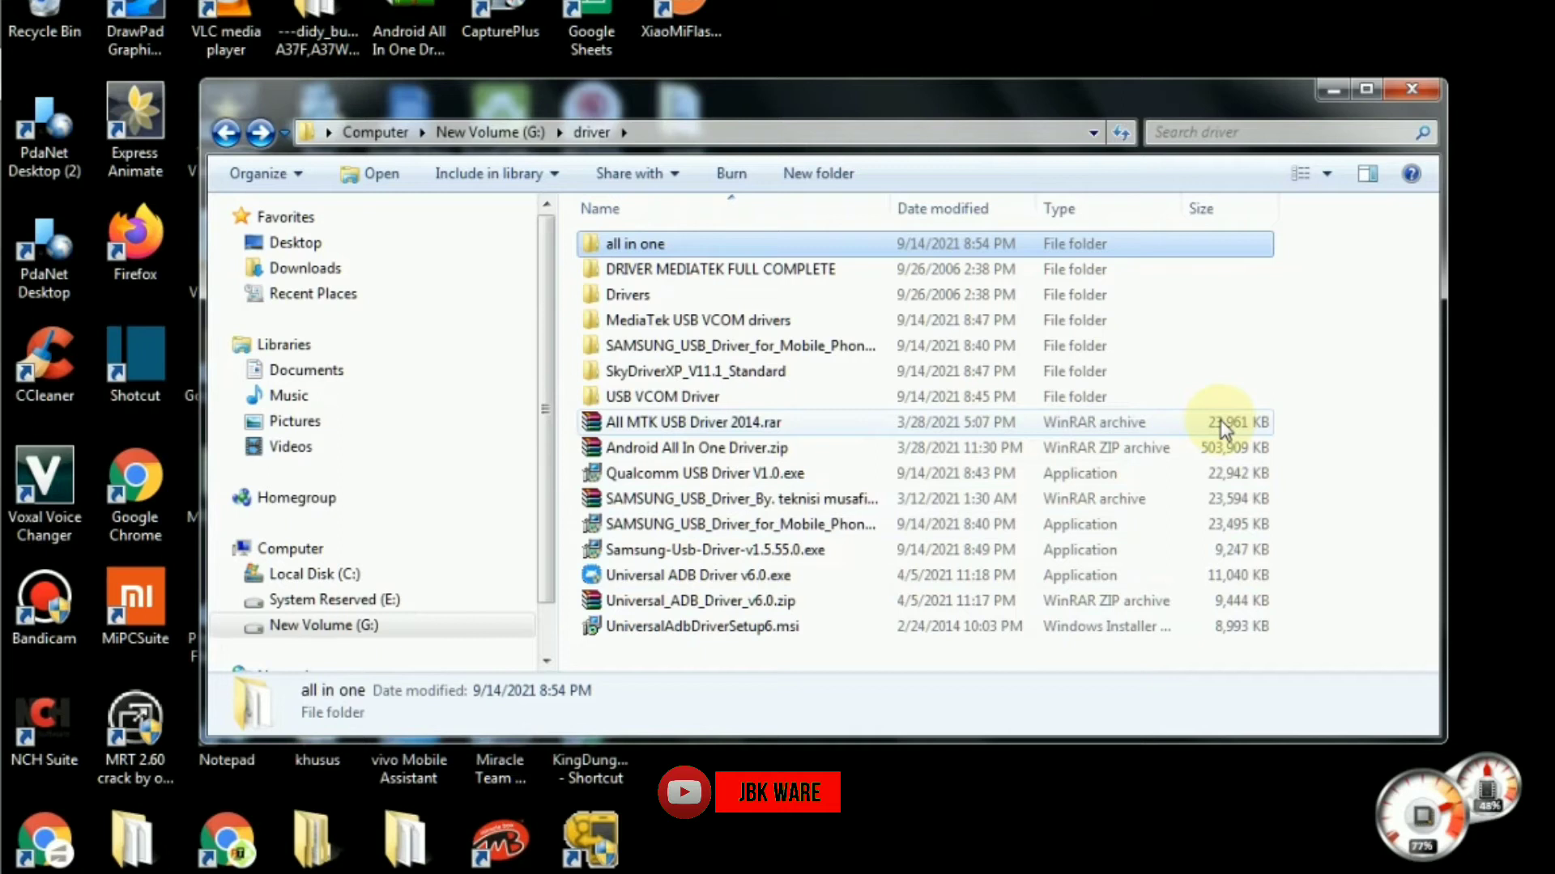
# Open the "all in one" folder and launch the USB driver pack from autorun.exe.
pyautogui.doubleClick(689, 244)
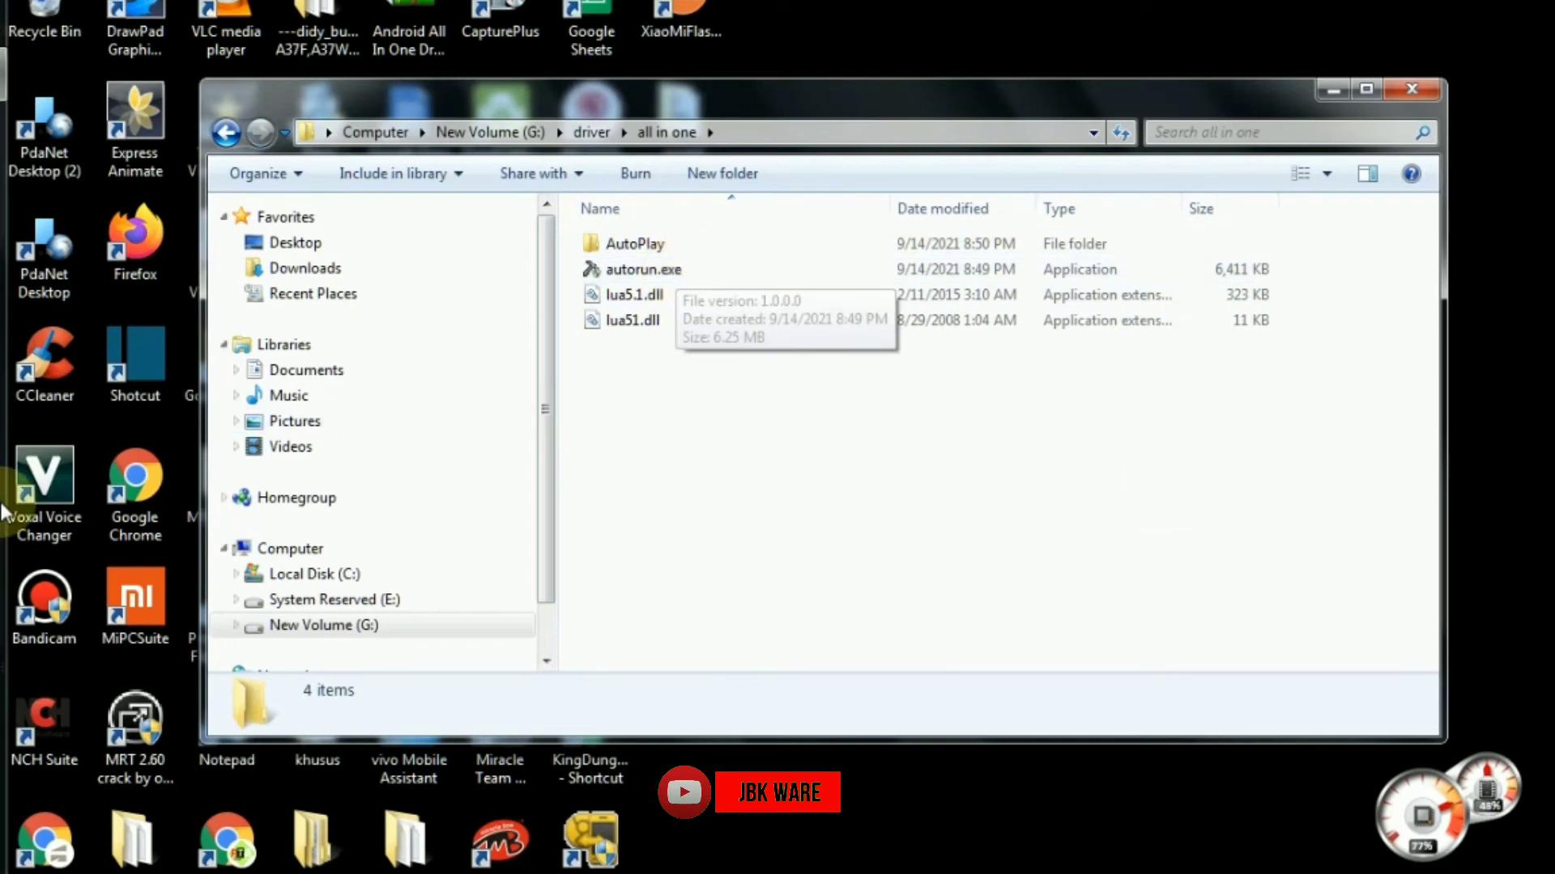
pyautogui.moveTo(21, 356)
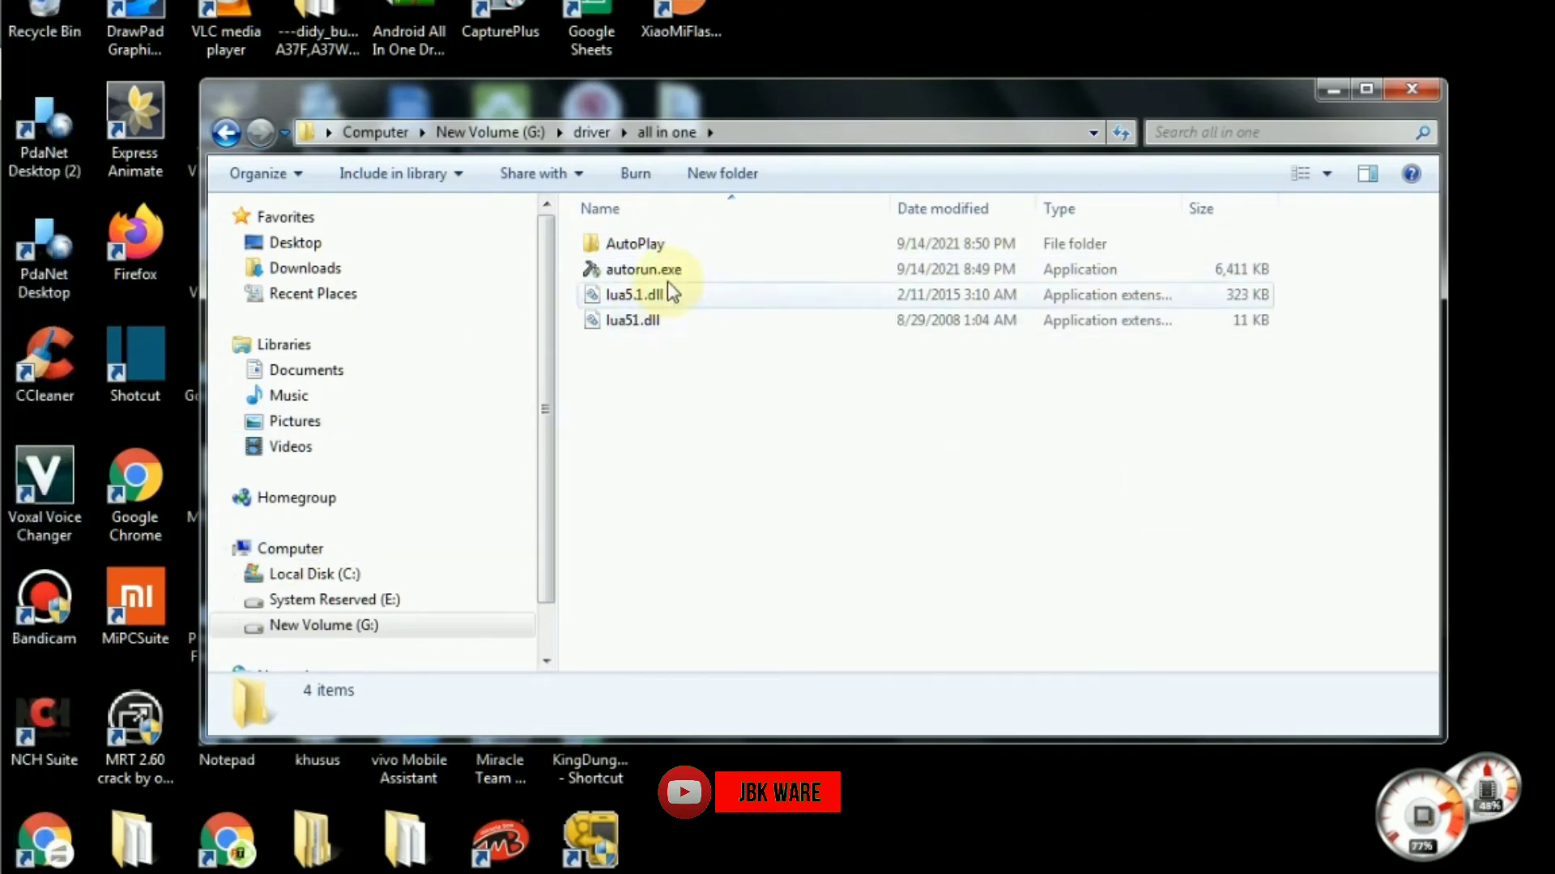
pyautogui.doubleClick(672, 276)
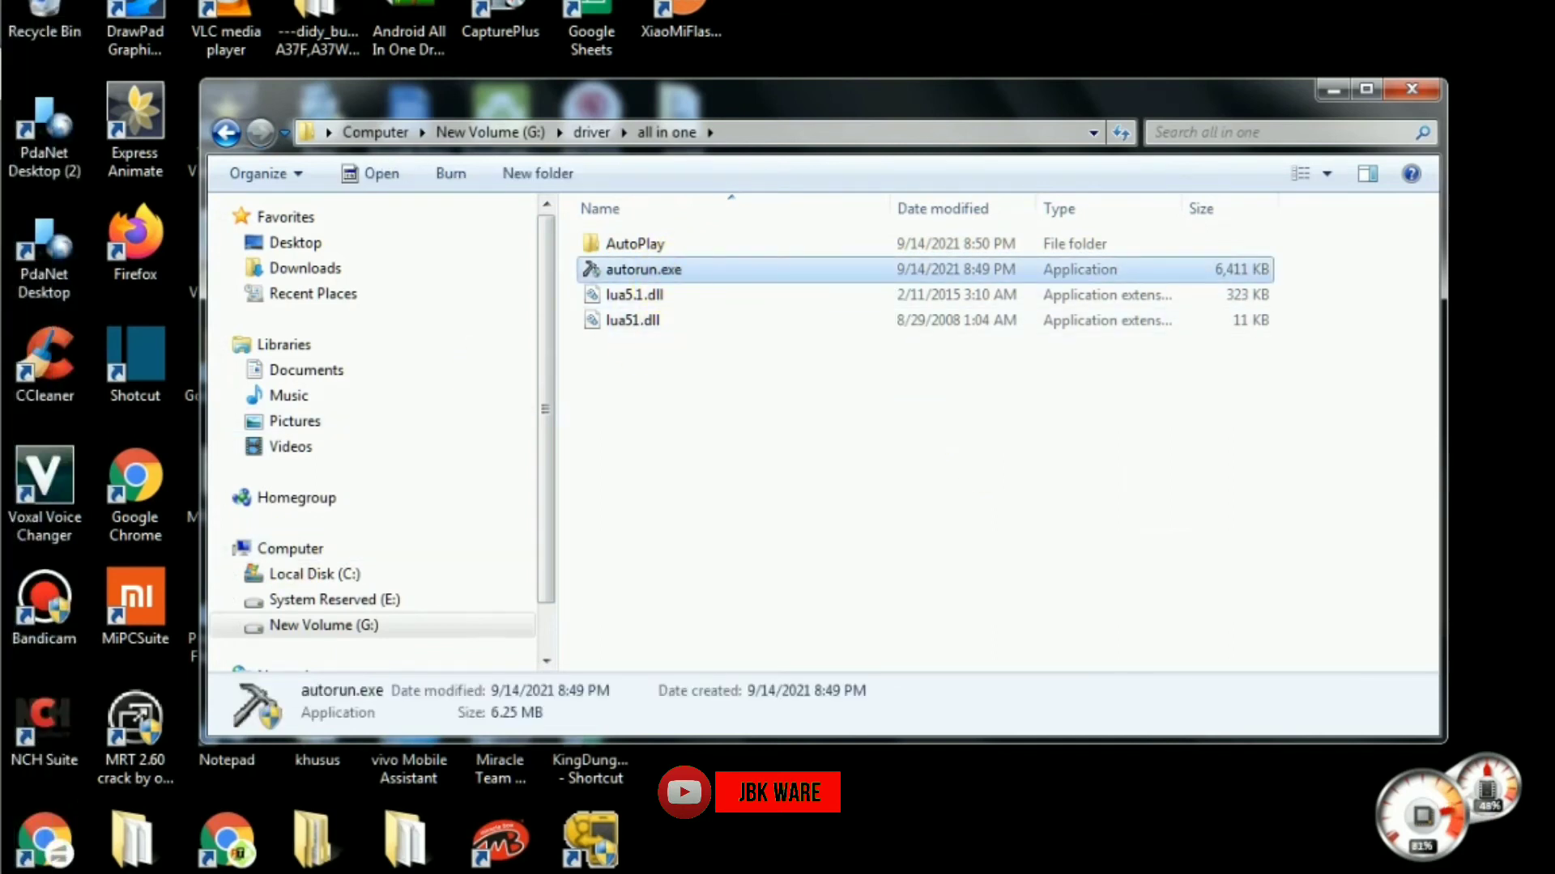
pyautogui.click(917, 488)
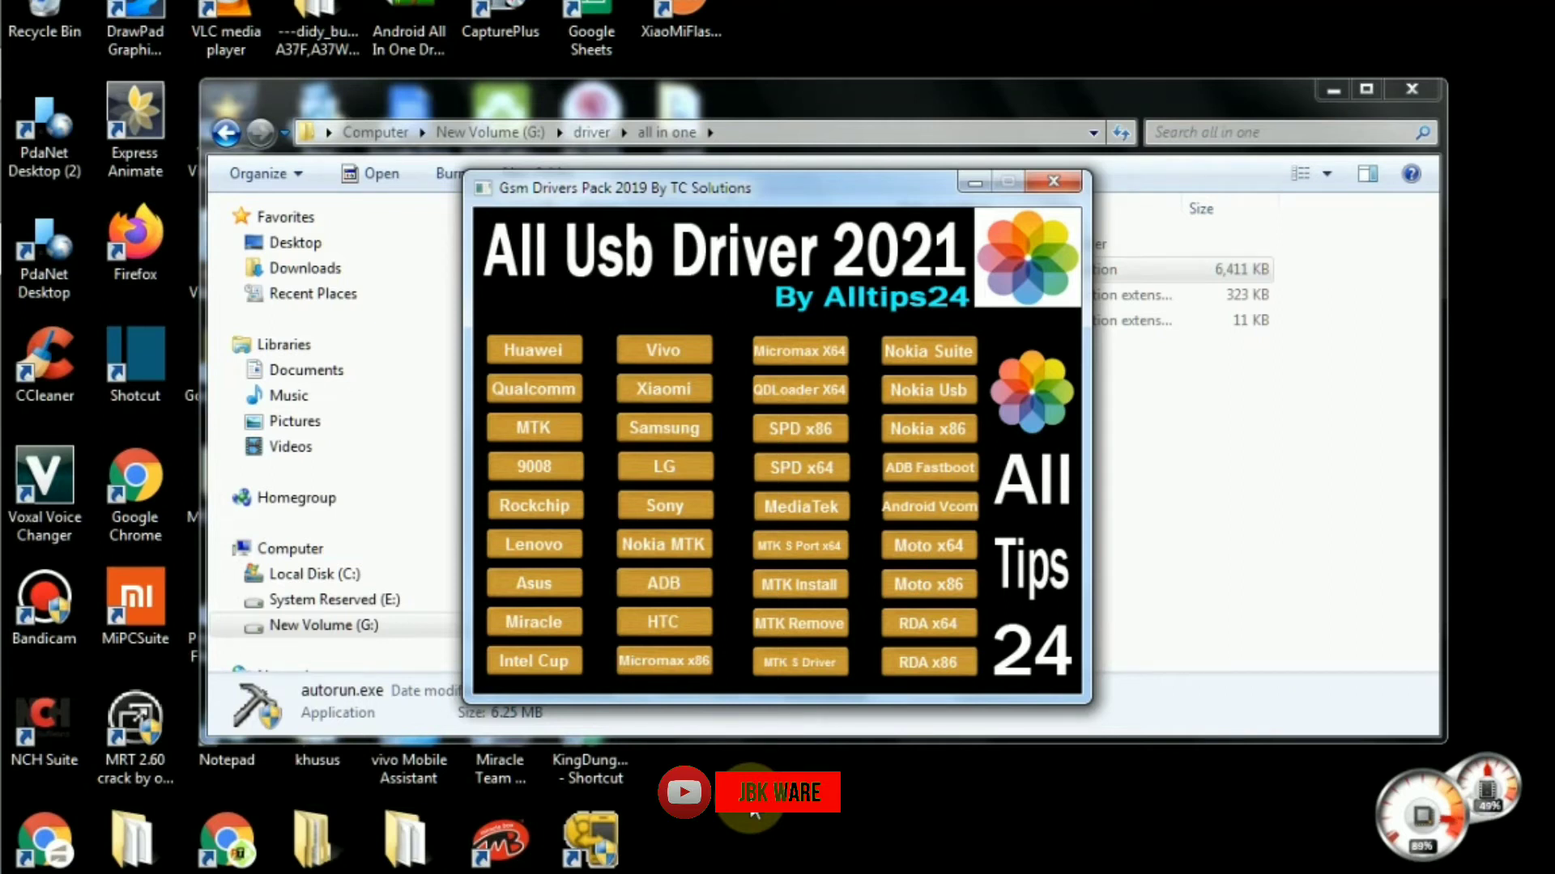
# Launch the driver pack's ADB installer (v1.4.2) and agree to install ADB and Fastboot system-wide.
pyautogui.click(684, 587)
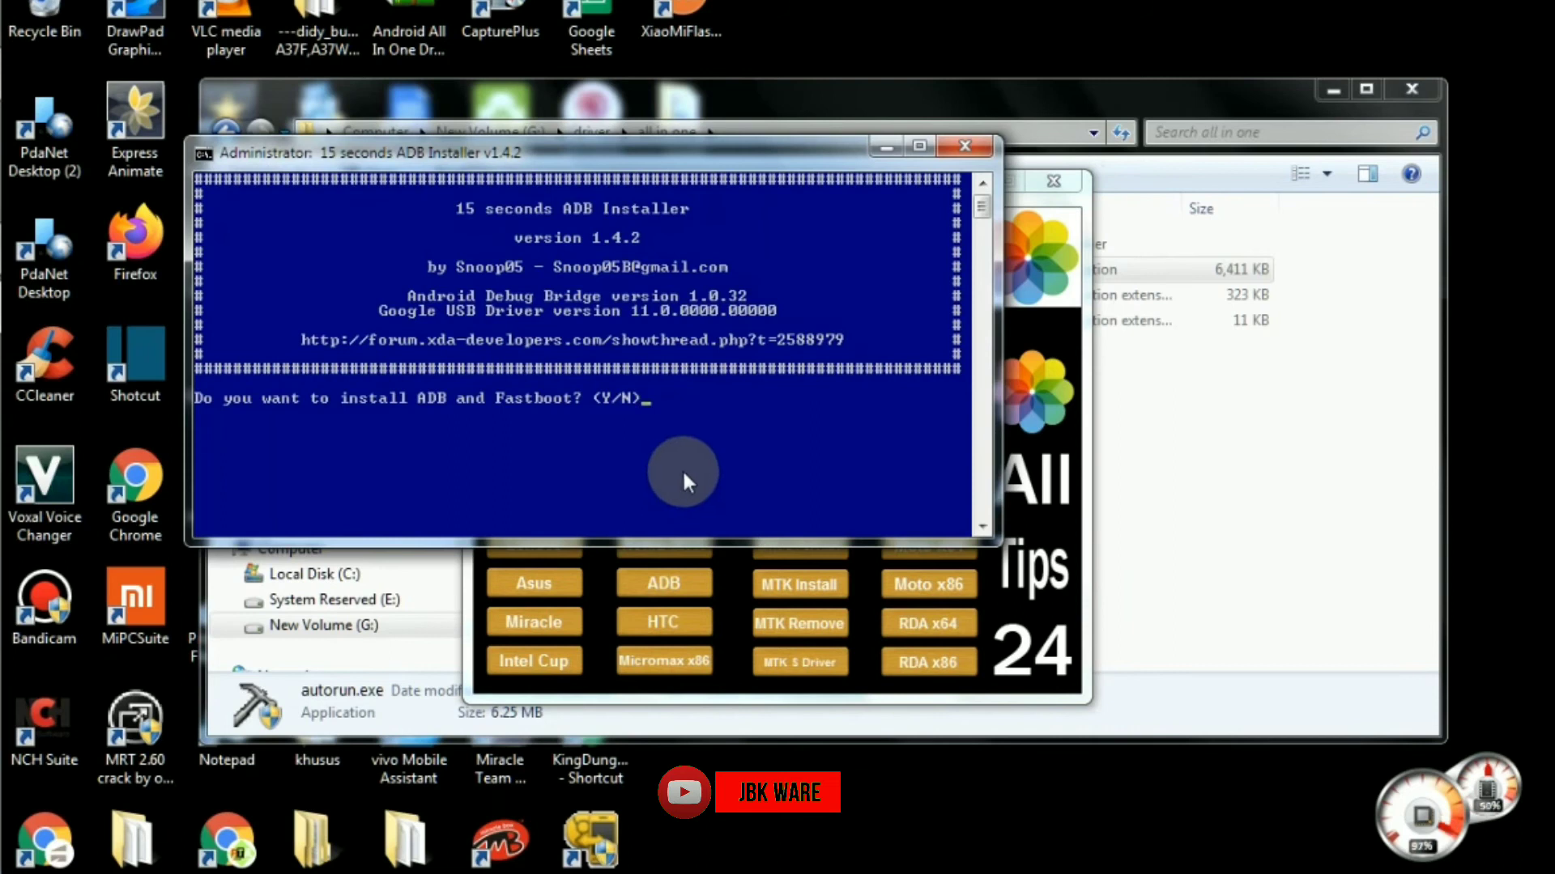
pyautogui.write('y')
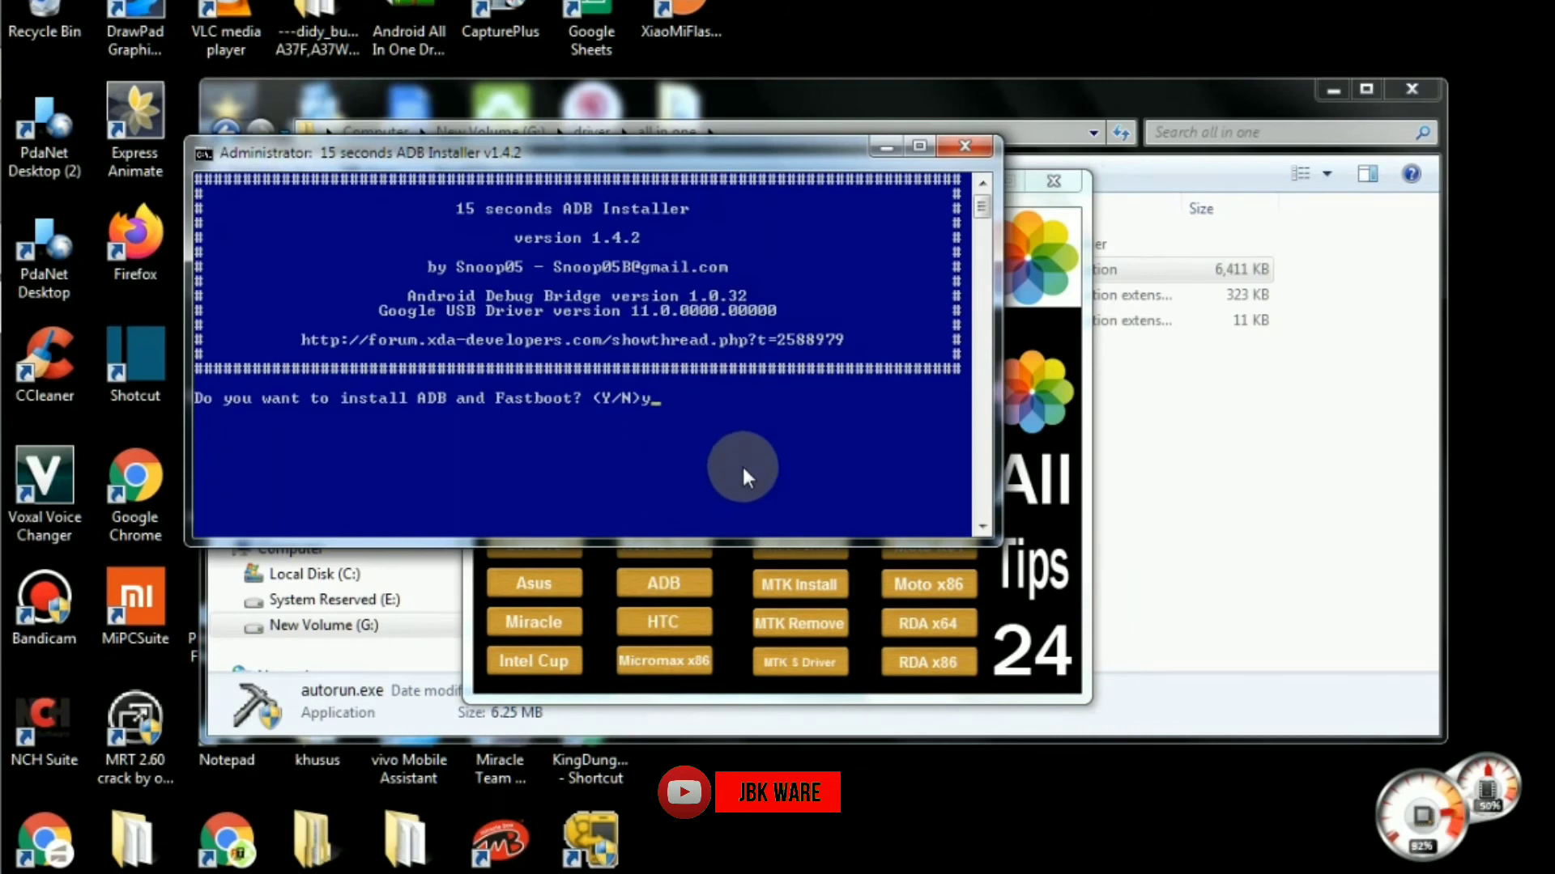
pyautogui.press('Return')
pyautogui.write('y')
pyautogui.press('Return')
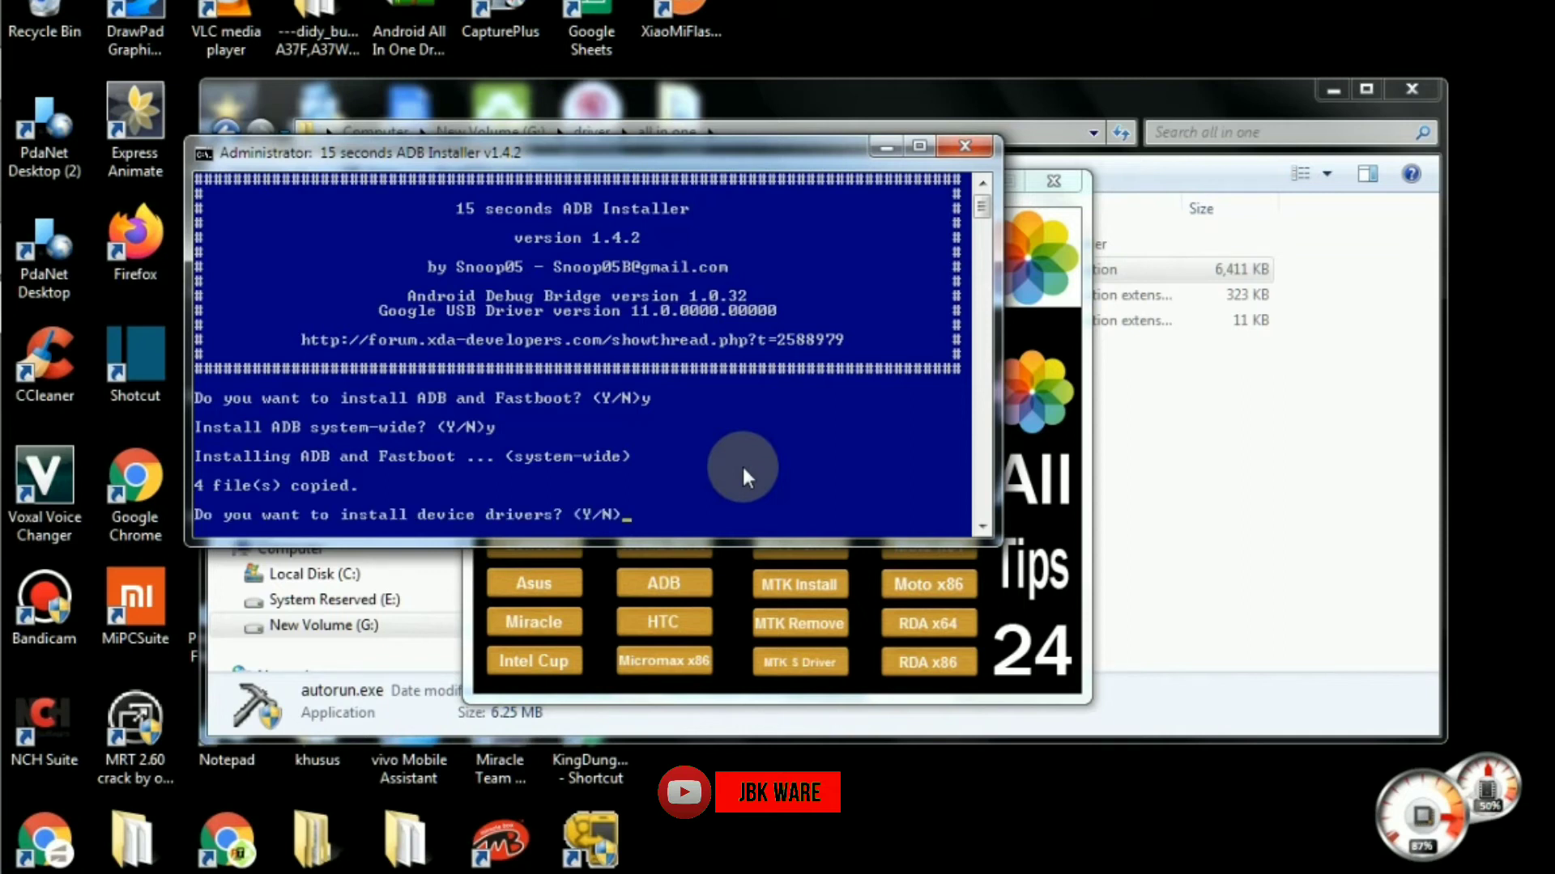
# Accept the device driver installation in the v1.4.2 installer and complete the Device Driver Installation Wizard.
pyautogui.write('y')
pyautogui.press('Return')
pyautogui.click(477, 425)
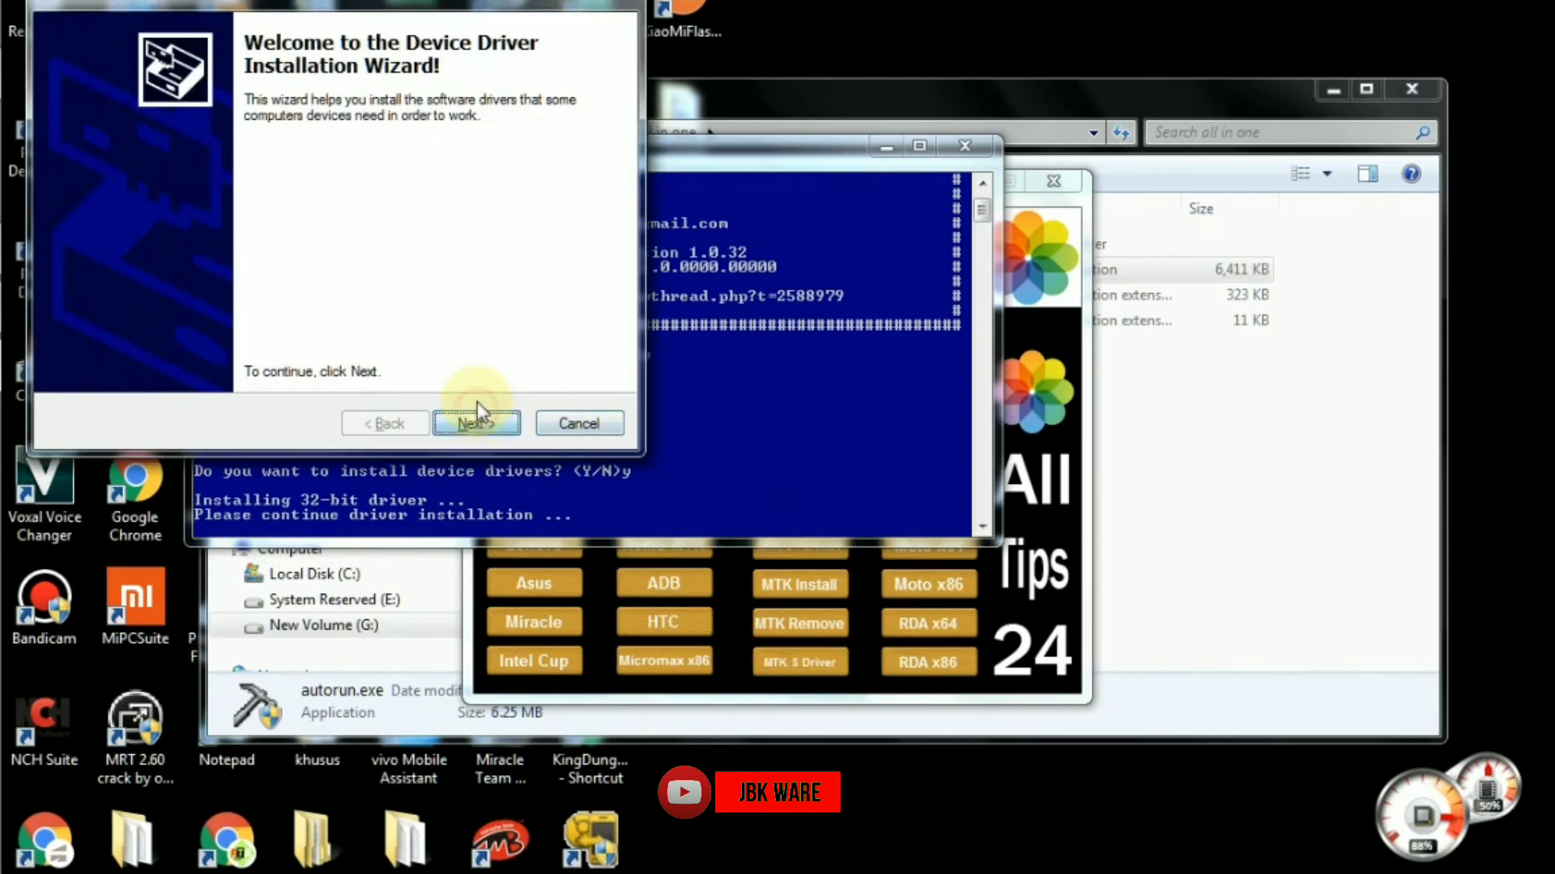
pyautogui.click(478, 413)
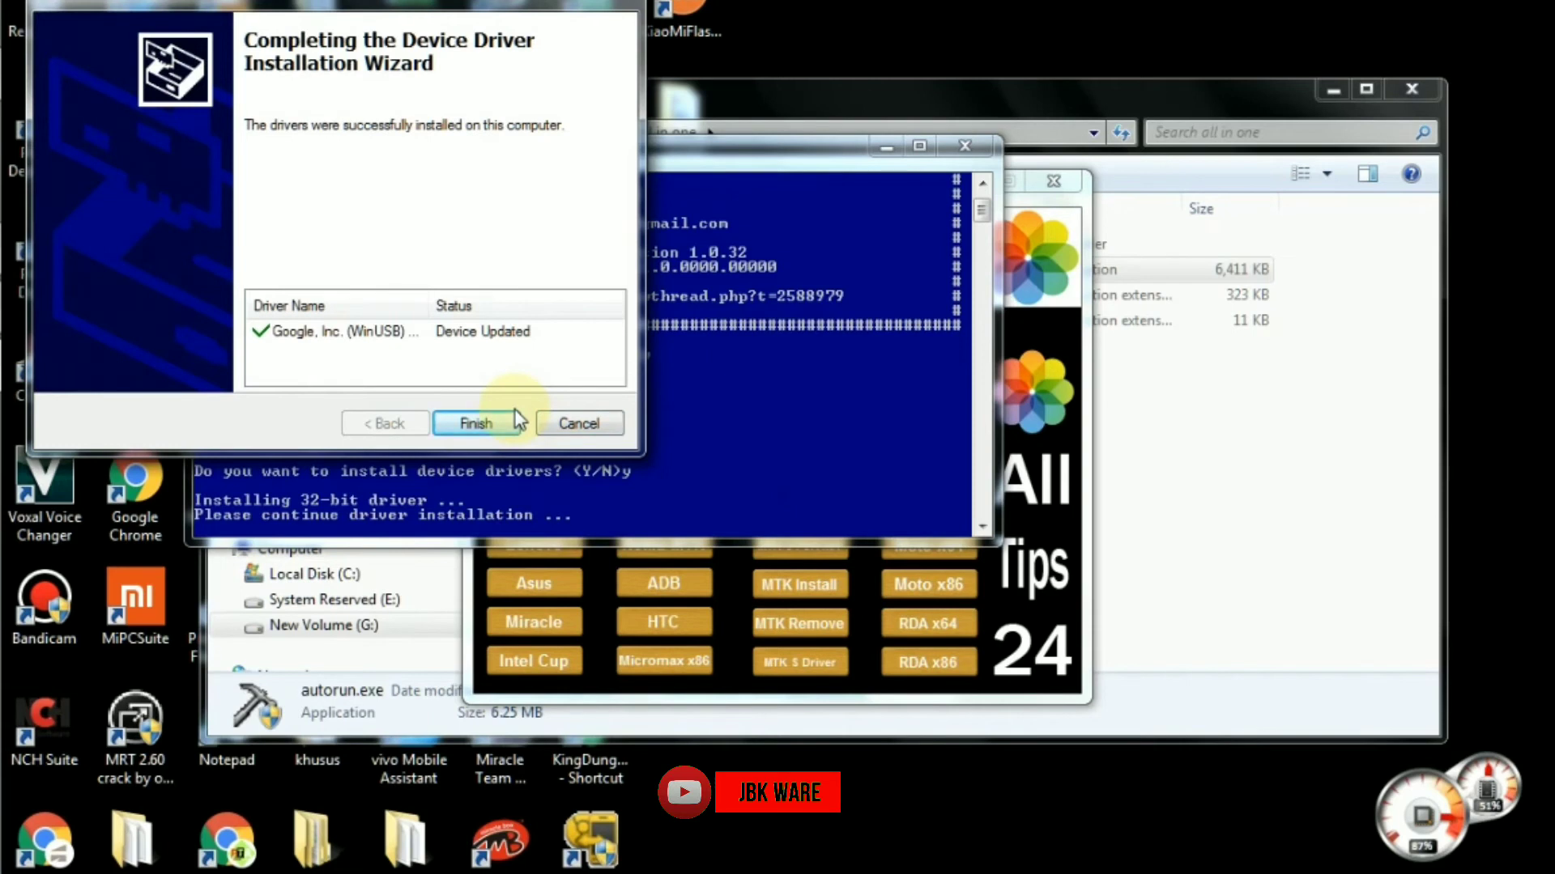
pyautogui.click(463, 417)
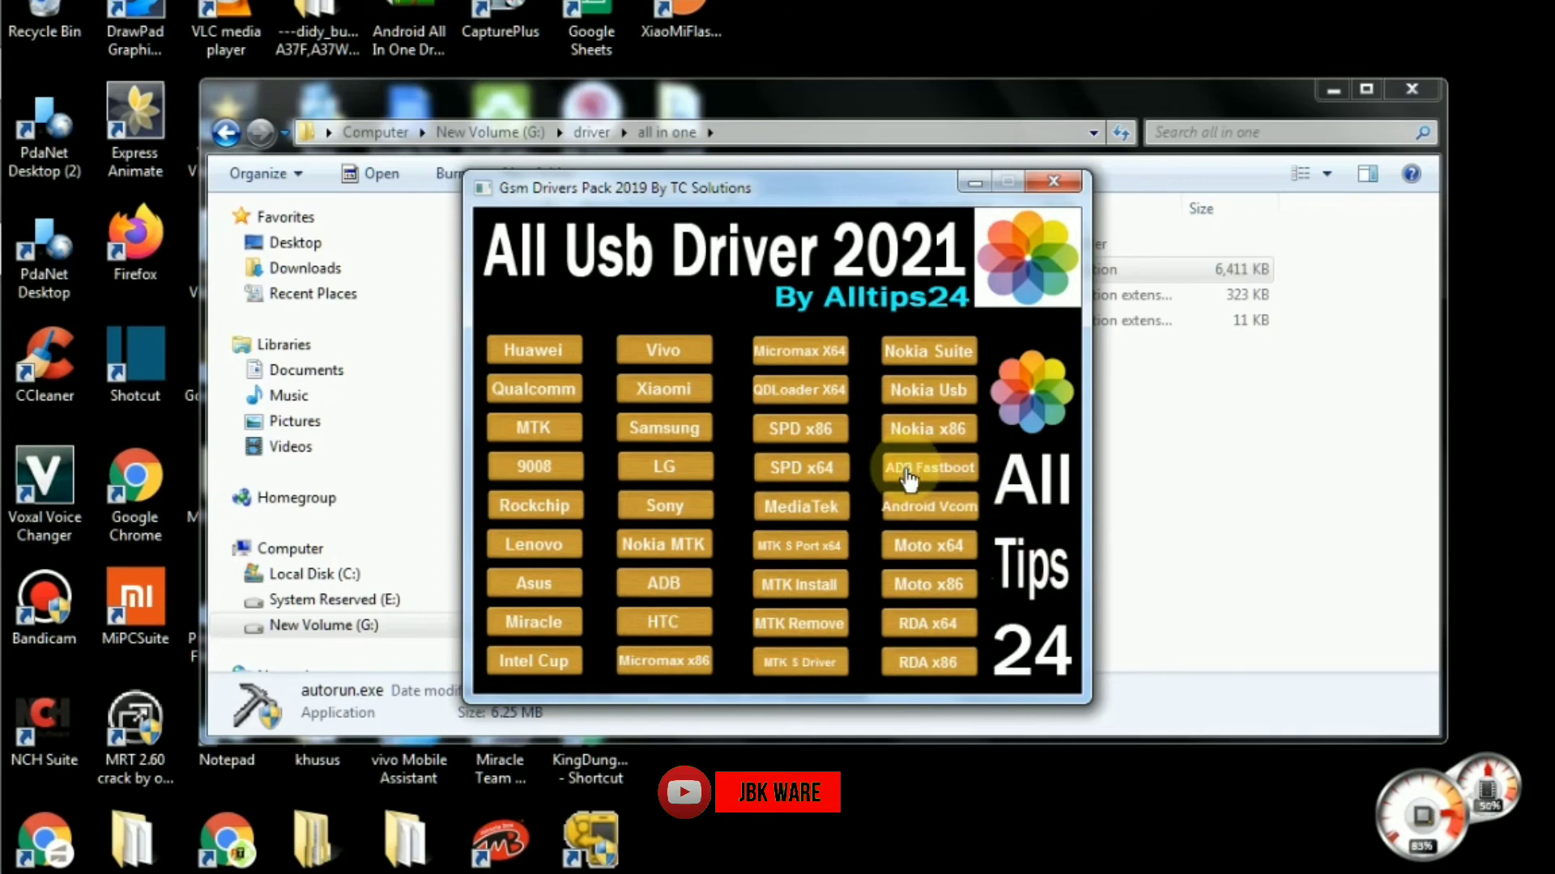
# Launch the driver pack's ADB Fastboot installer (v1.4.3) and agree to install ADB and Fastboot system-wide.
pyautogui.click(664, 463)
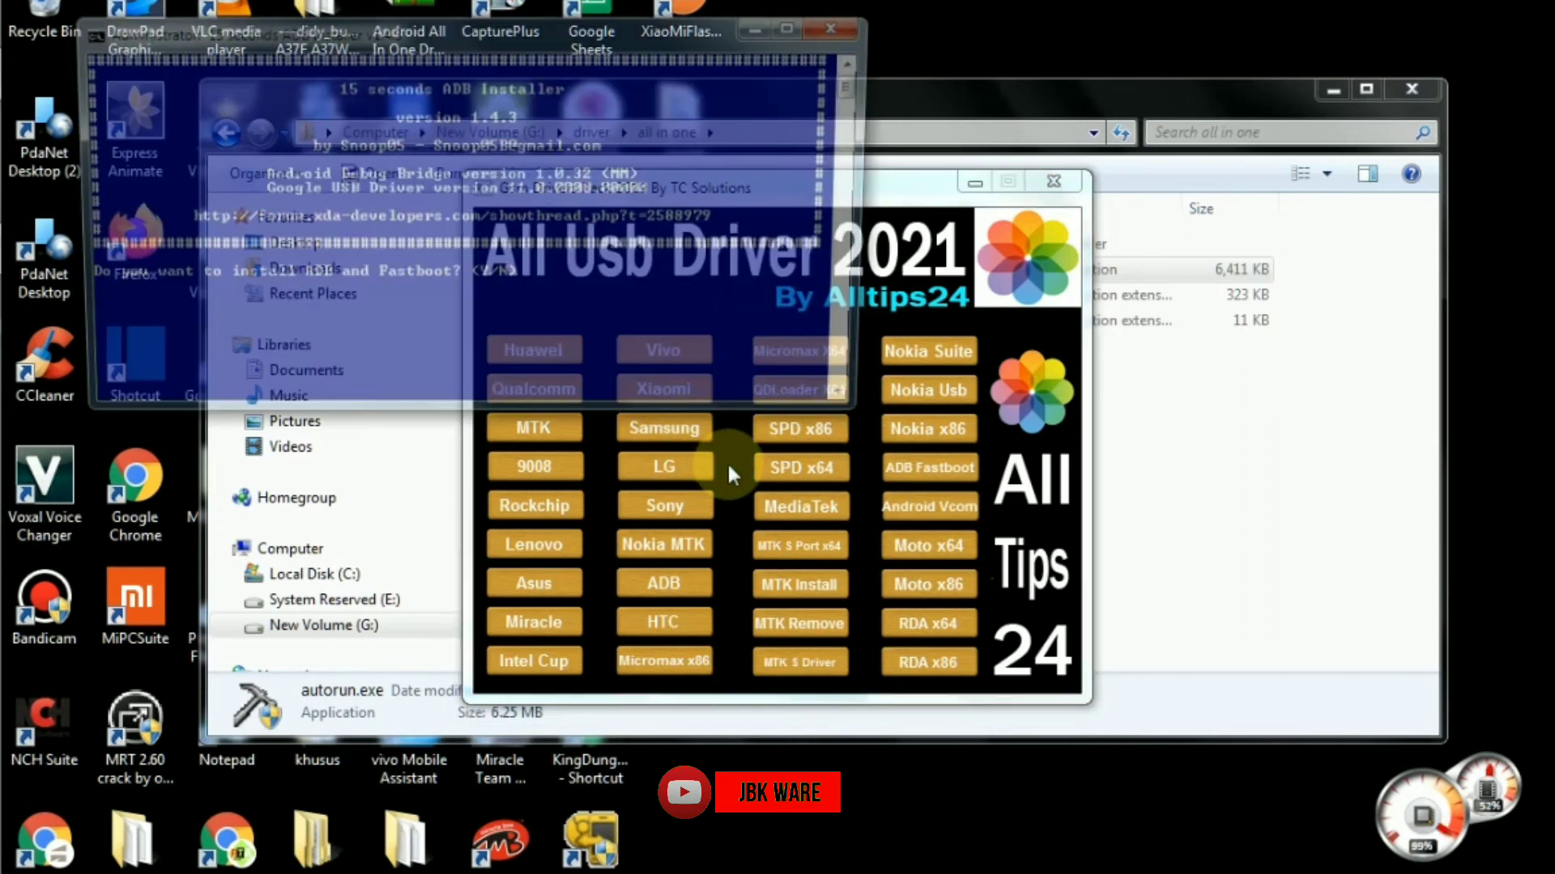
pyautogui.click(620, 395)
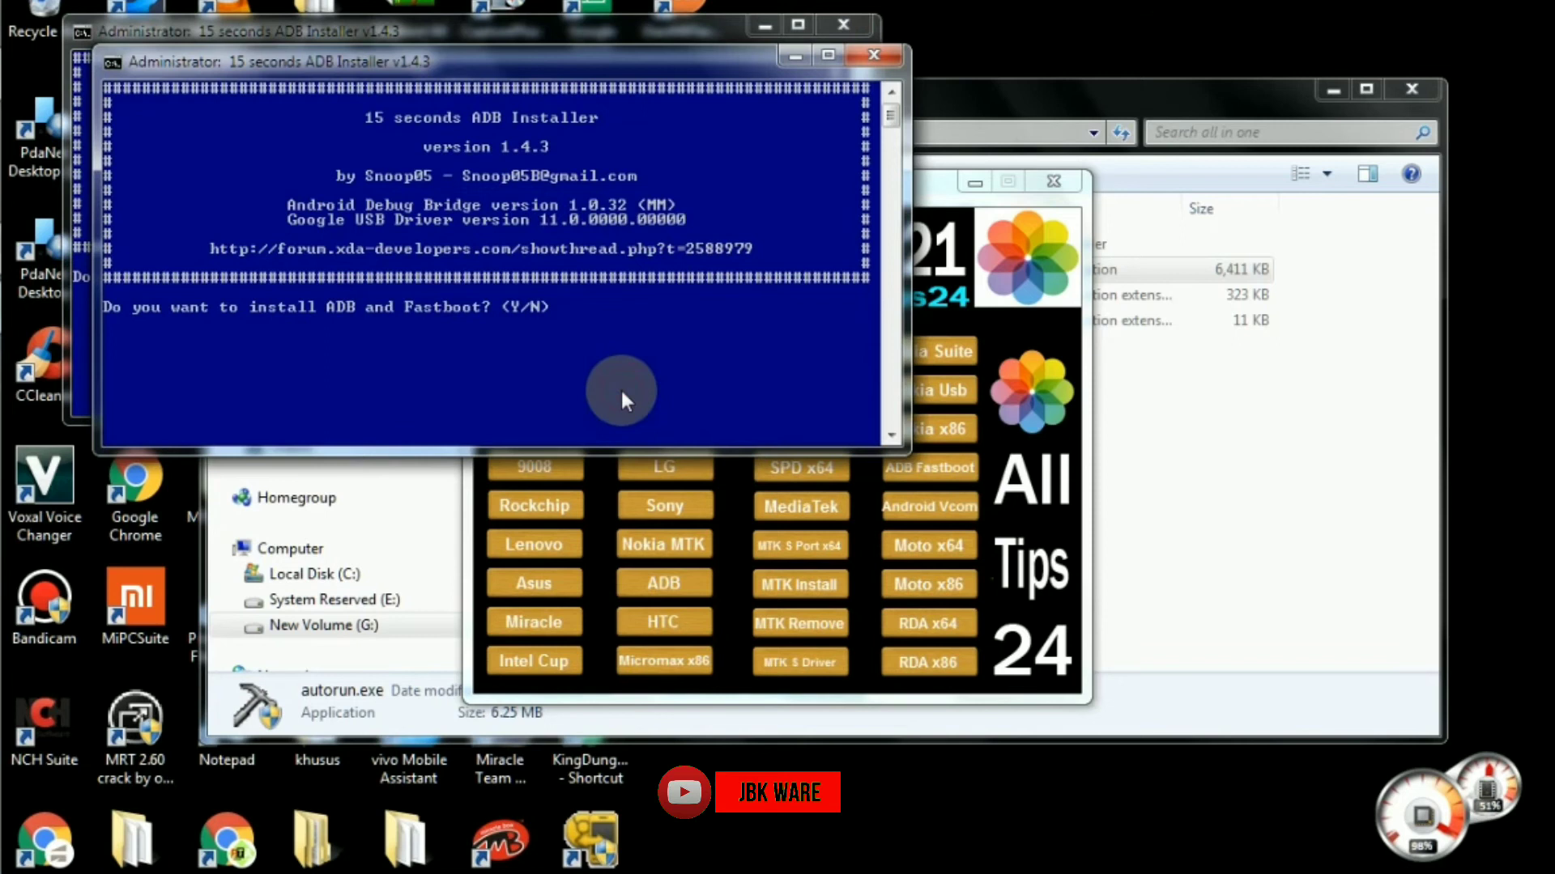
pyautogui.write('y')
pyautogui.press('Return')
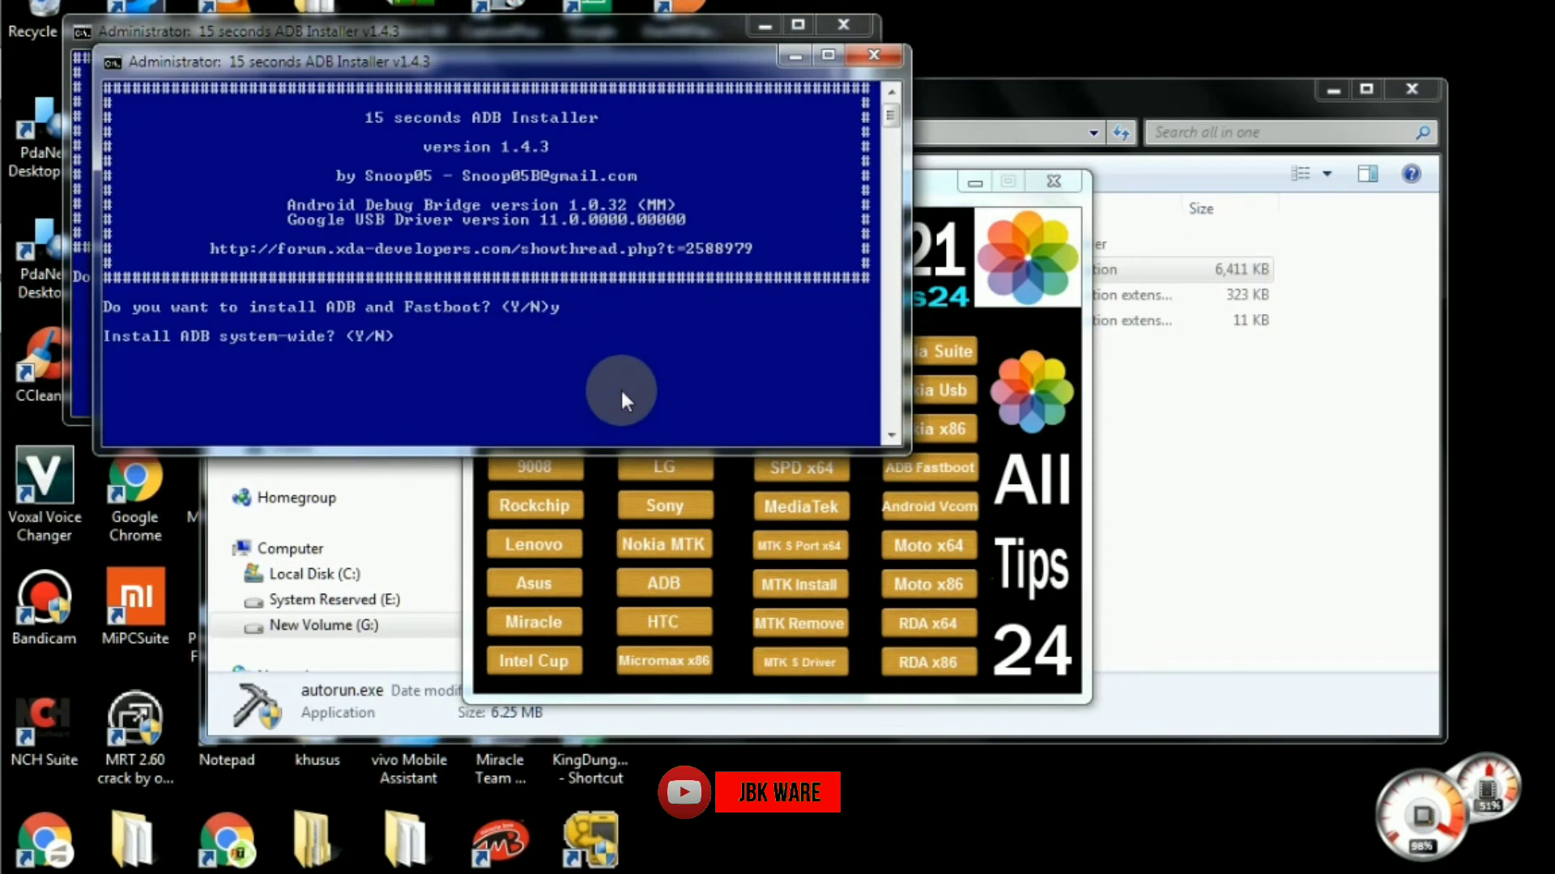
pyautogui.write('y')
pyautogui.press('Return')
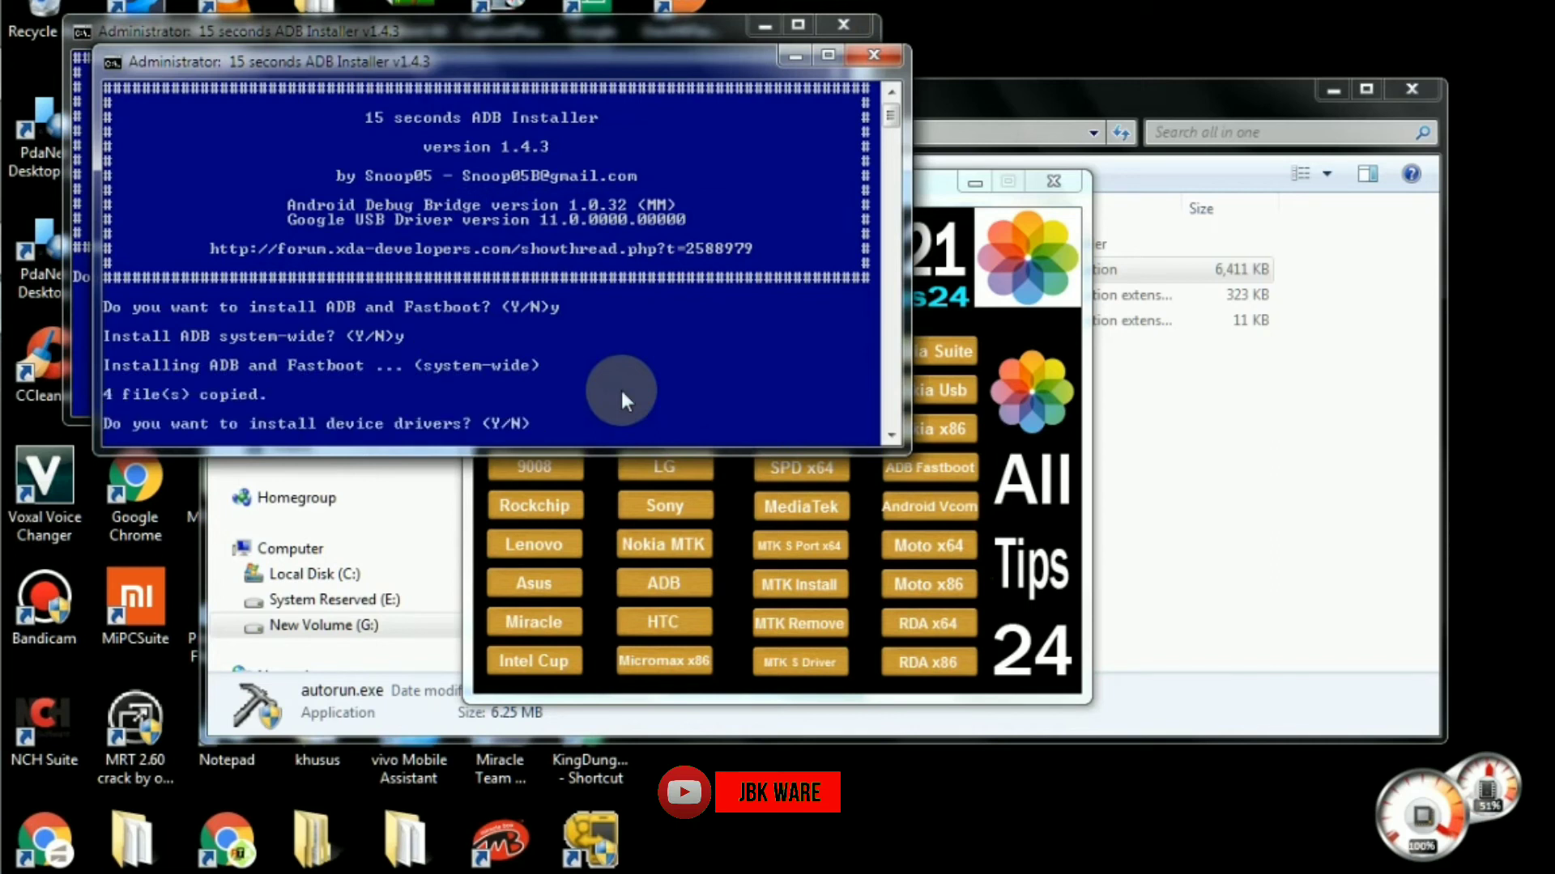
# Install the device drivers from the v1.4.3 installer through the wizard, and close both installer windows.
pyautogui.write('y')
pyautogui.press('Return')
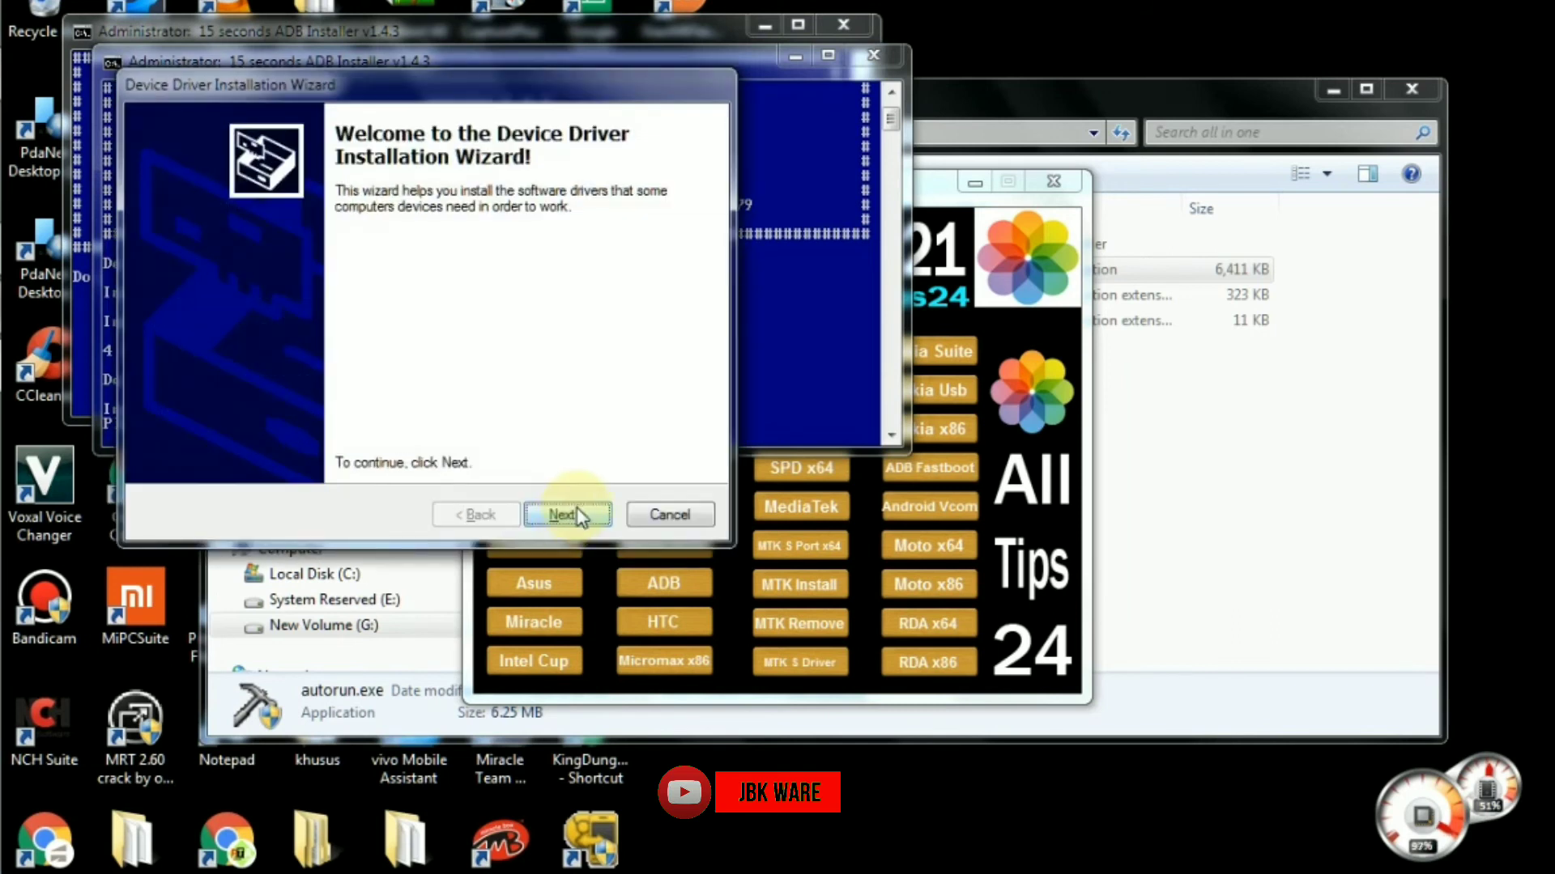
pyautogui.click(571, 515)
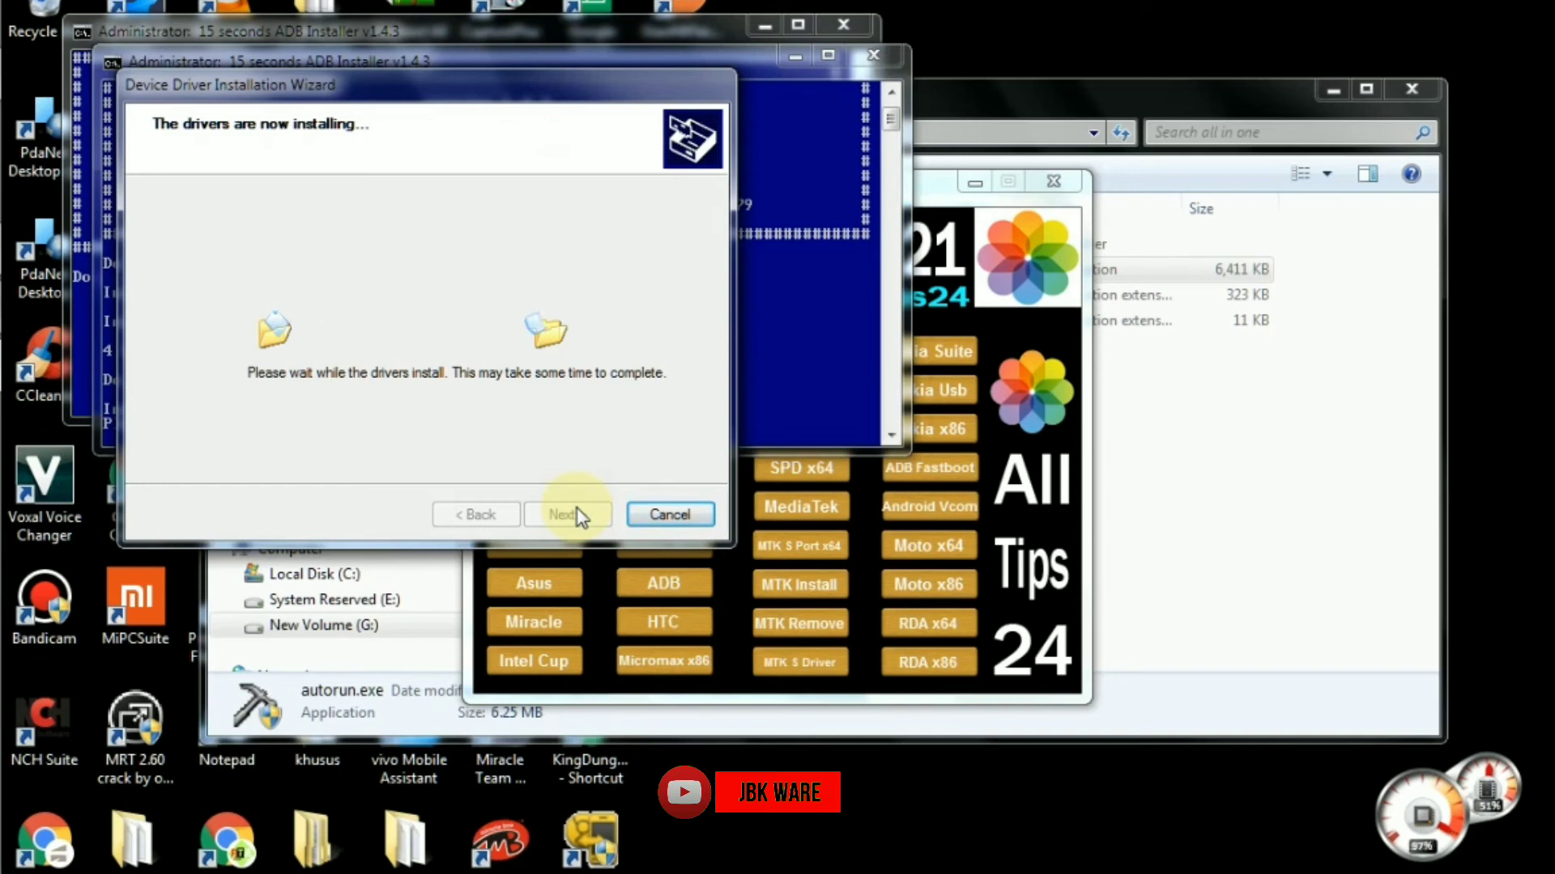
pyautogui.click(578, 514)
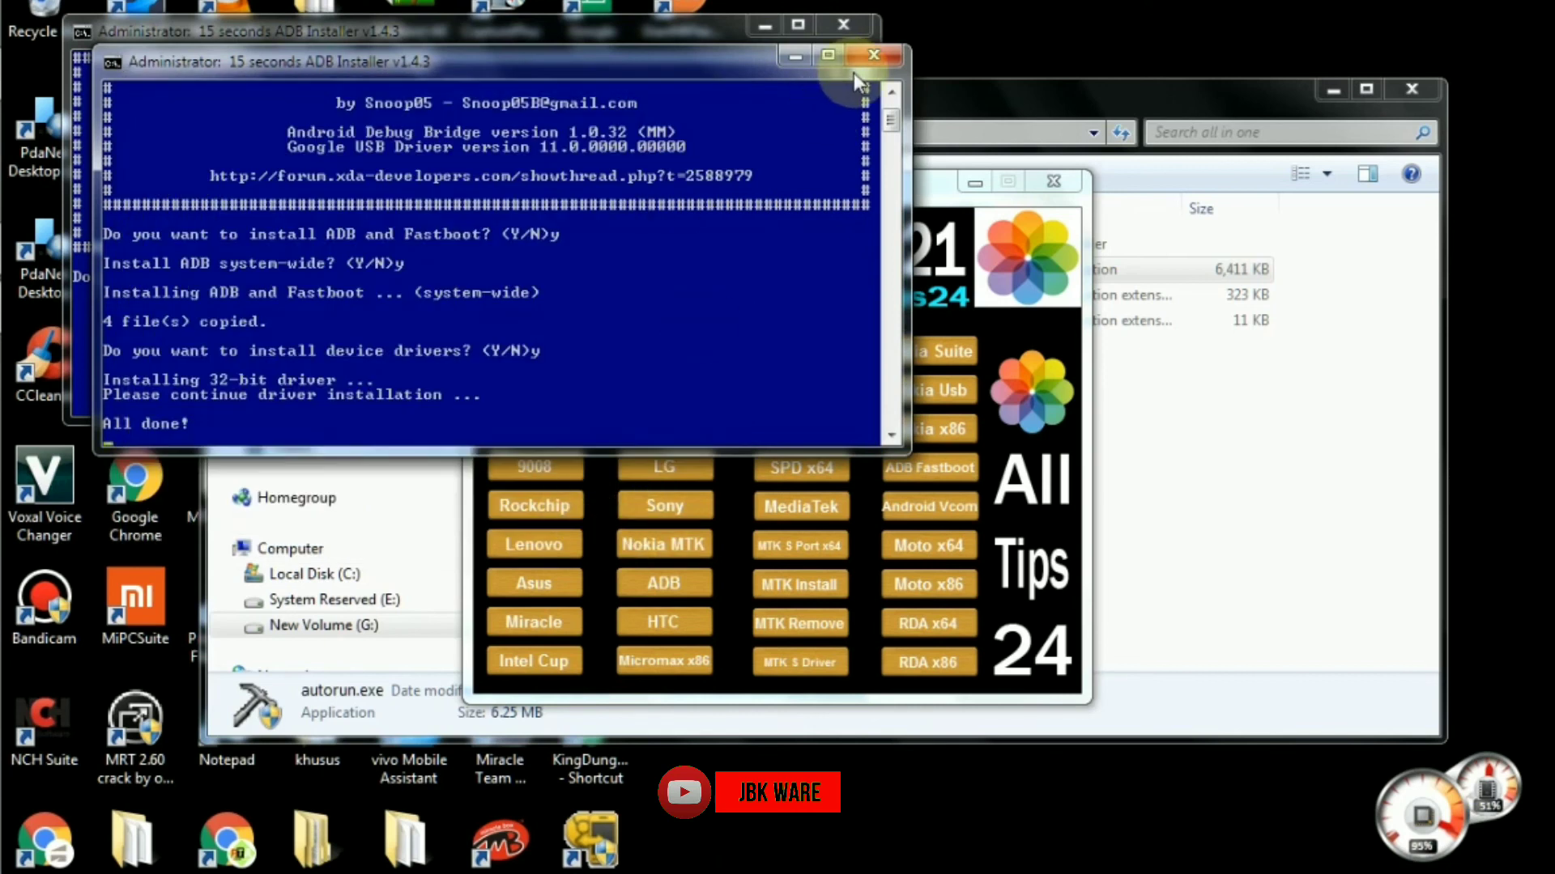
pyautogui.click(858, 58)
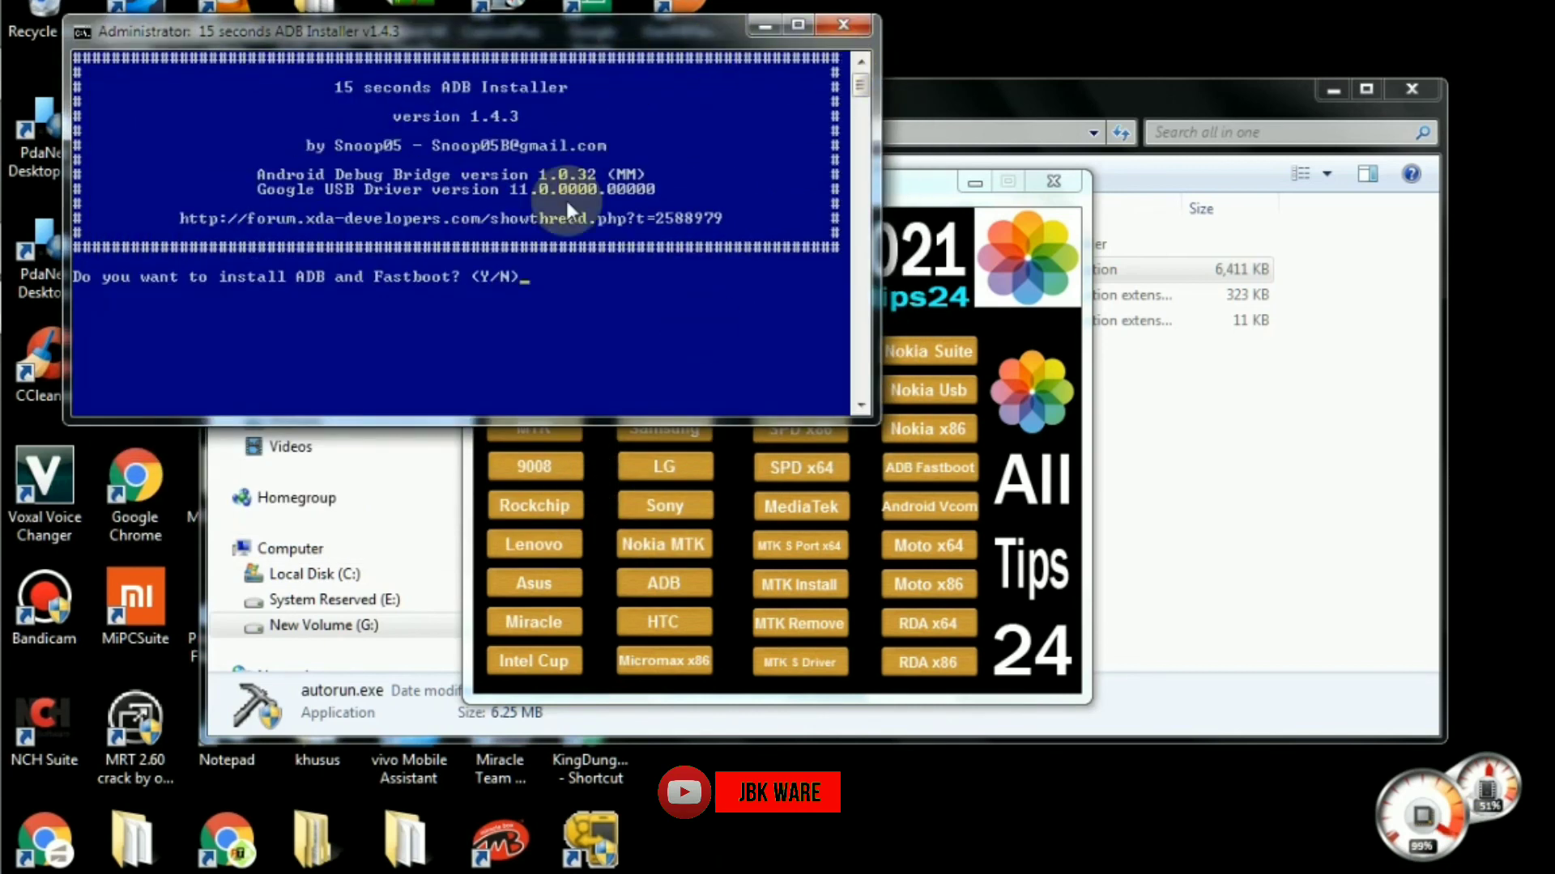
pyautogui.click(843, 25)
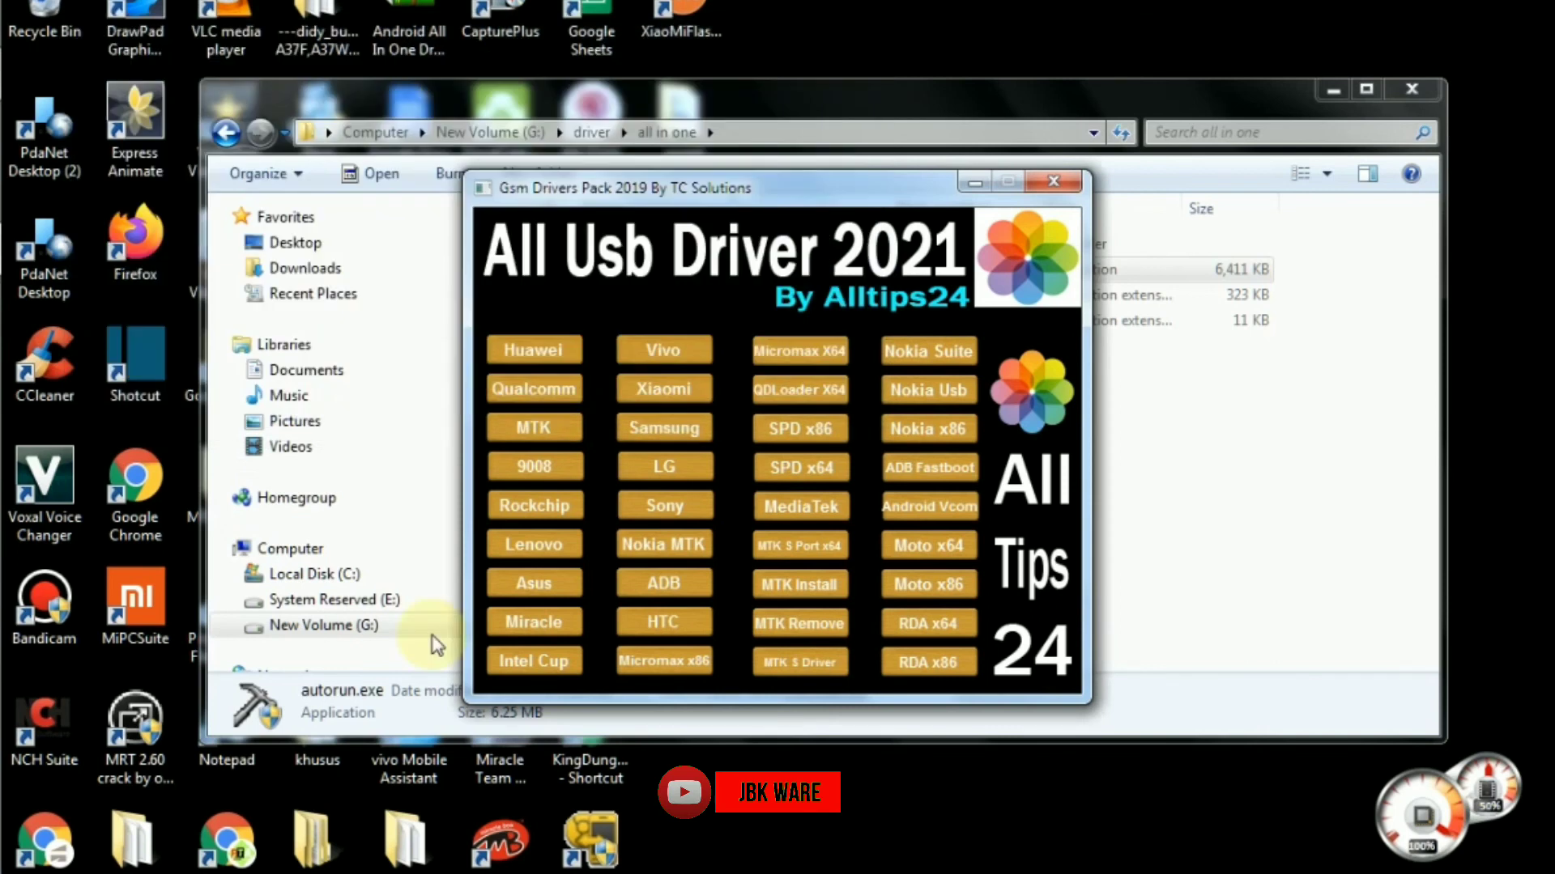